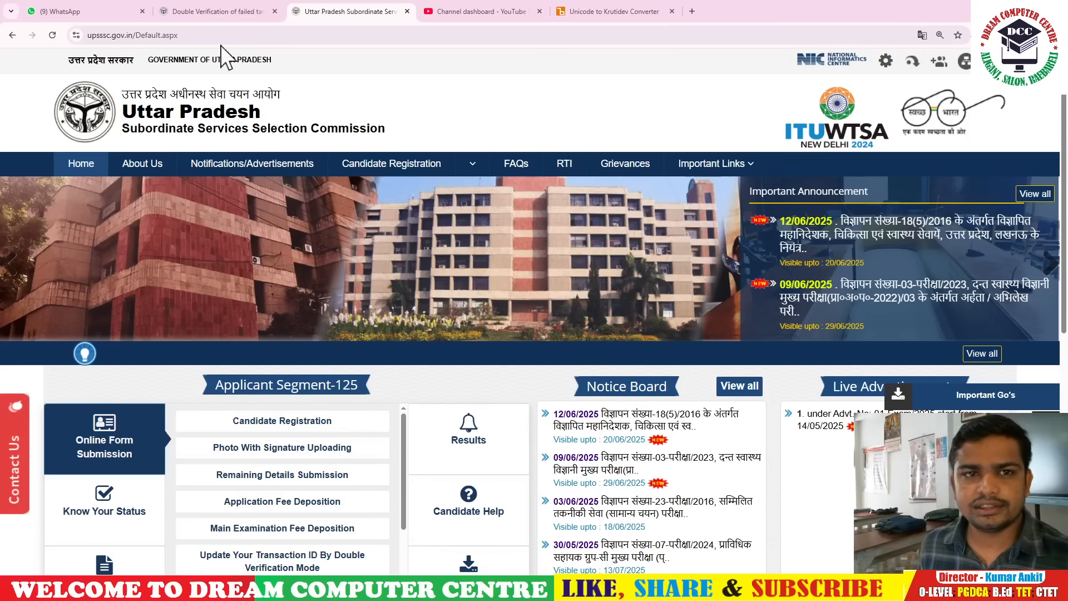
# Open the Photo With Signature Uploading login form from the Applicant Segment of the commission's home page.
pyautogui.scroll(-3, 306, 309)
pyautogui.scroll(-2, 348, 333)
pyautogui.scroll(2, 353, 289)
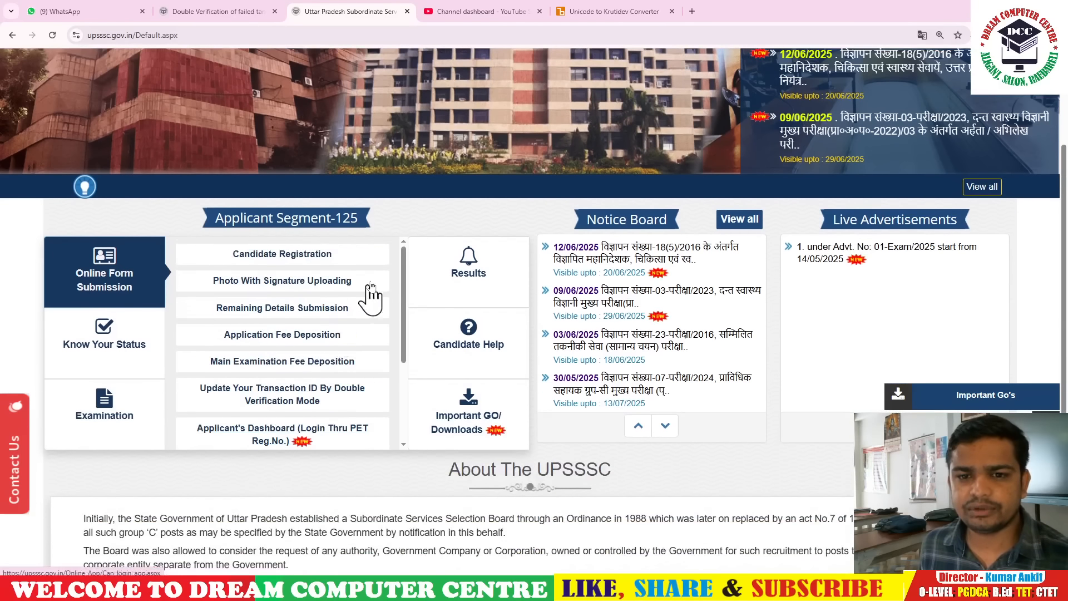
pyautogui.scroll(-1, 405, 279)
pyautogui.scroll(1, 363, 289)
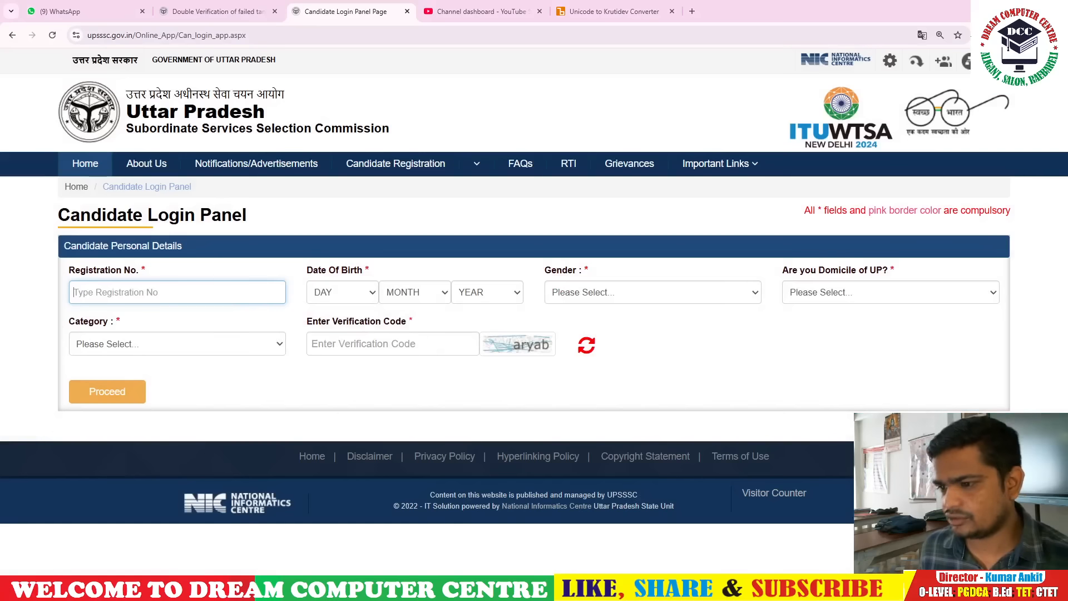
# Log in with the candidate's details, choosing gender Male and a UP domicile answer, and open the update page for the uploaded photo and signature.
pyautogui.click(1025, 590)
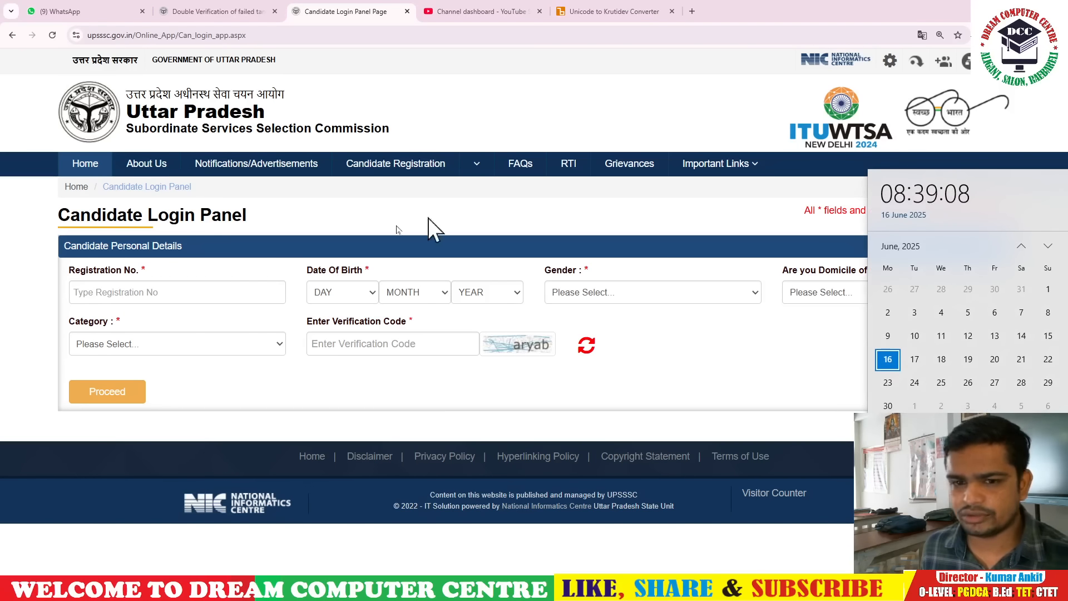
pyautogui.click(259, 296)
pyautogui.click(618, 295)
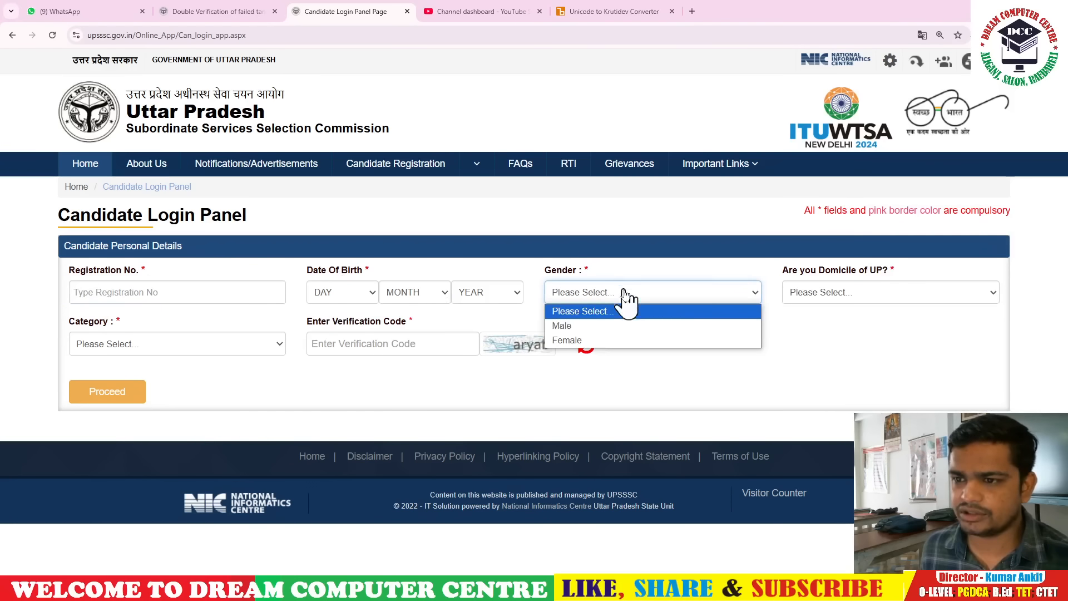
pyautogui.click(600, 327)
pyautogui.click(816, 298)
pyautogui.click(814, 326)
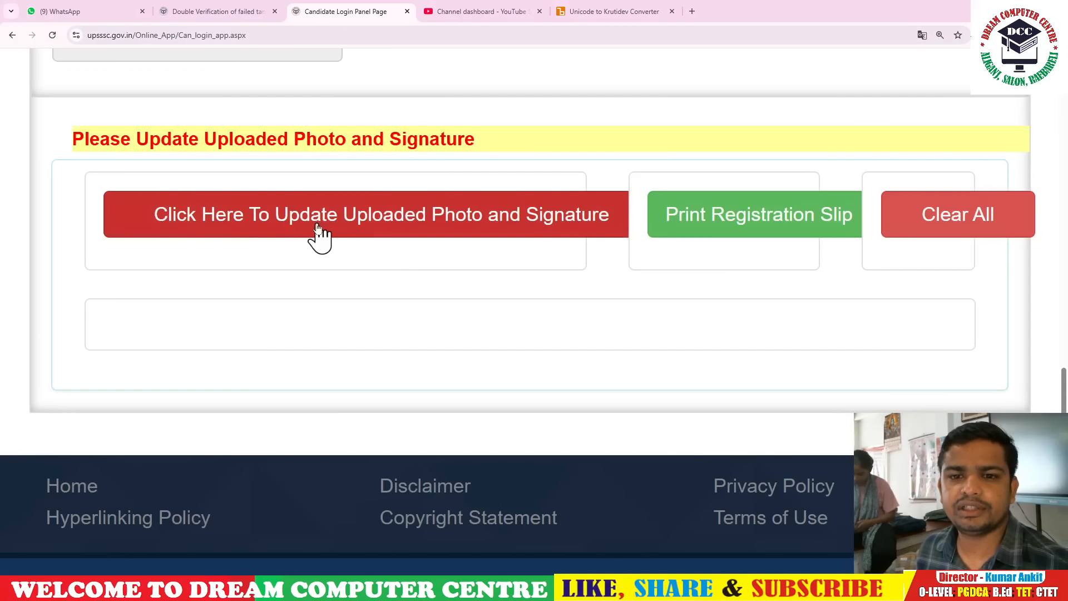
pyautogui.click(411, 215)
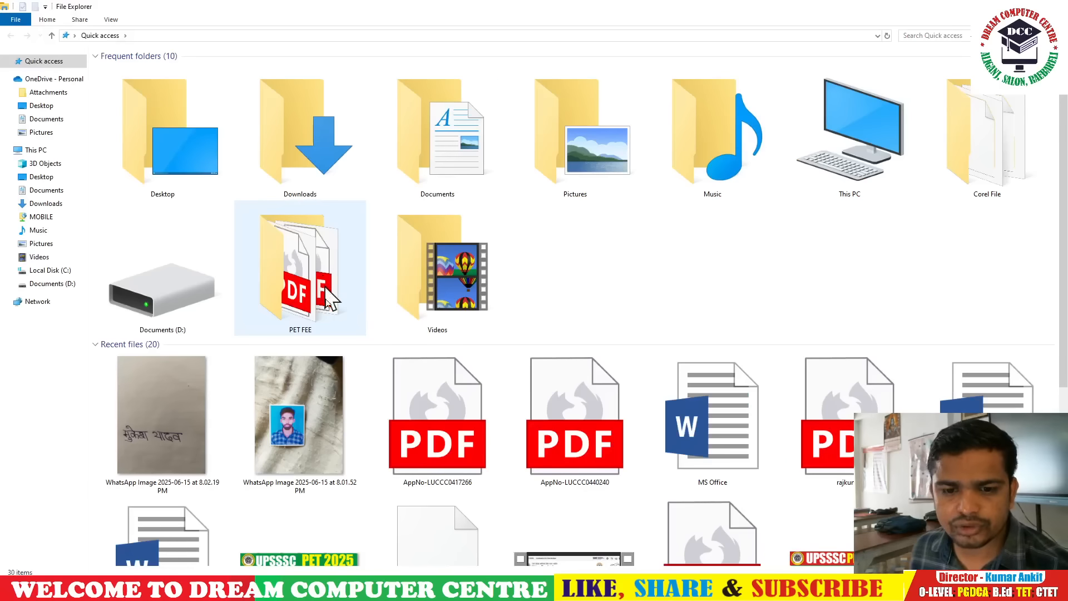
# Review the candidate's photo and signature images in the Downloads folder and the sample signature on the upload page.
pyautogui.click(285, 430)
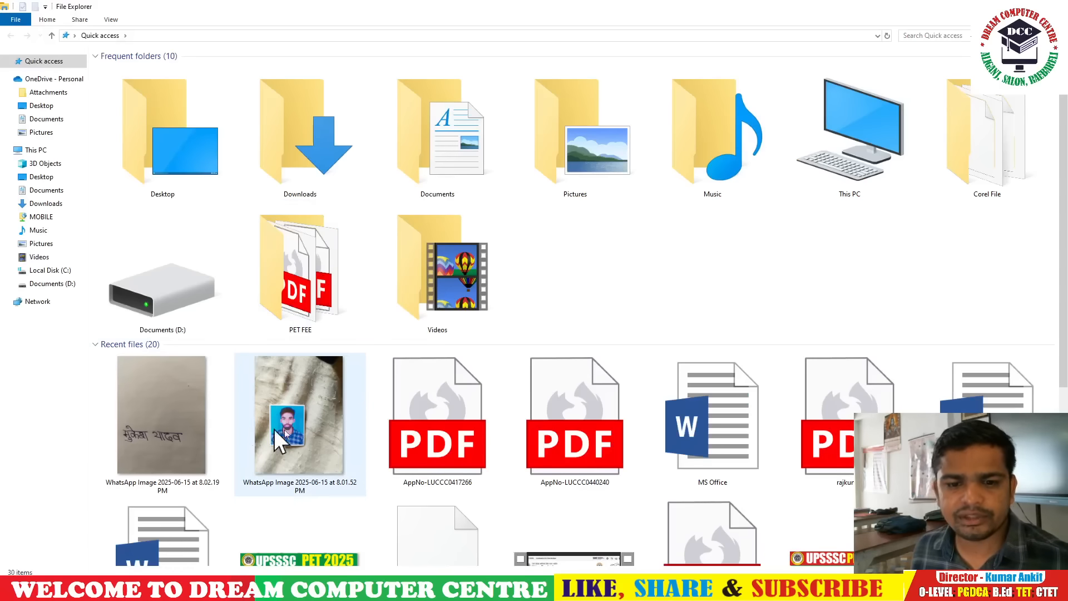
pyautogui.doubleClick(303, 420)
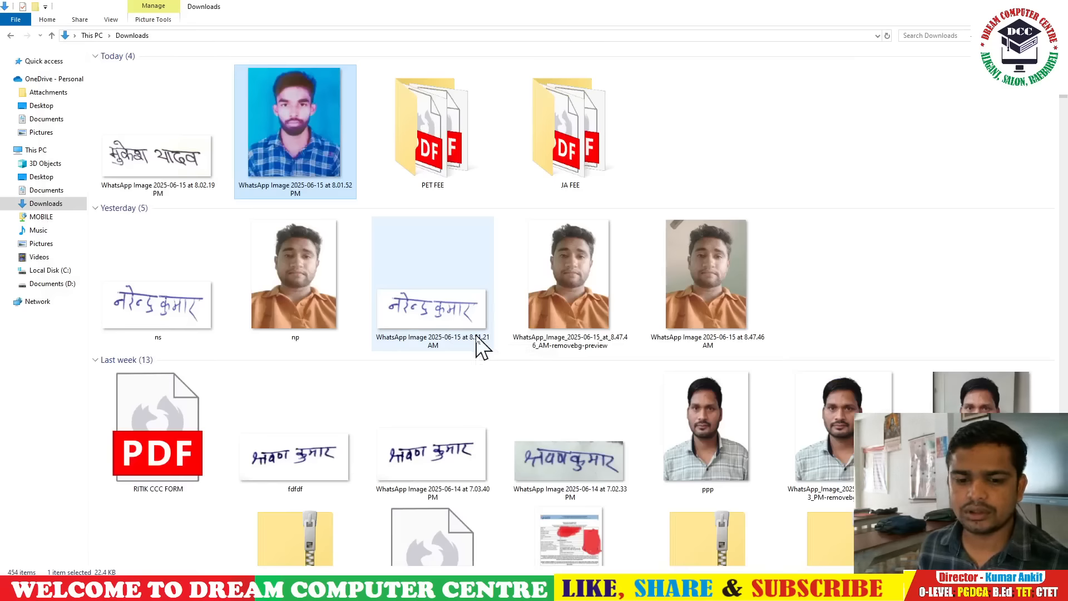
pyautogui.scroll(1, 279, 189)
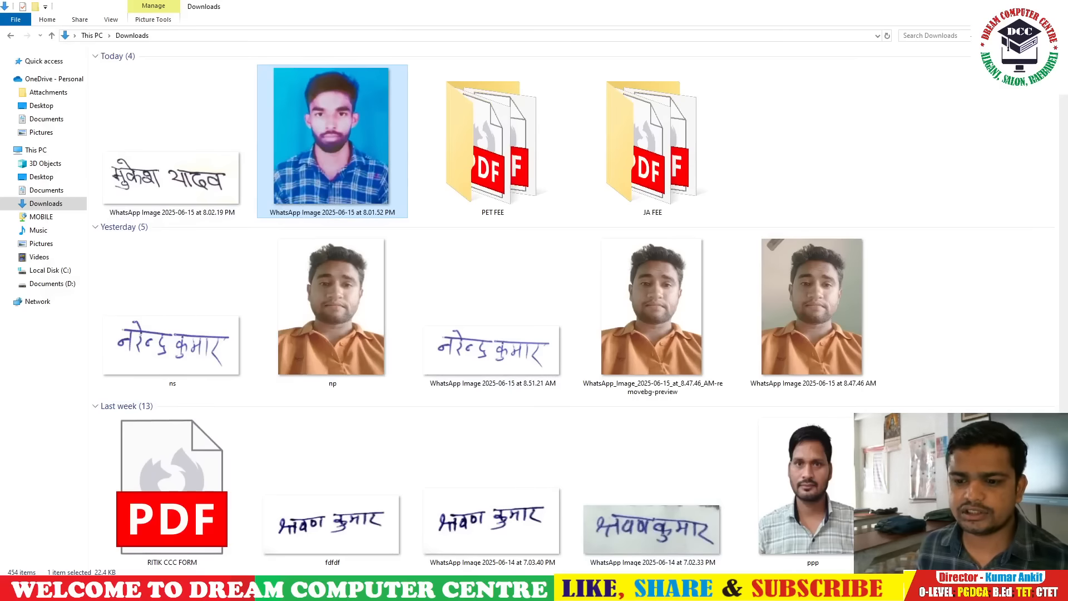
pyautogui.hotkey('alt', 'Tab')
pyautogui.scroll(-8, 603, 401)
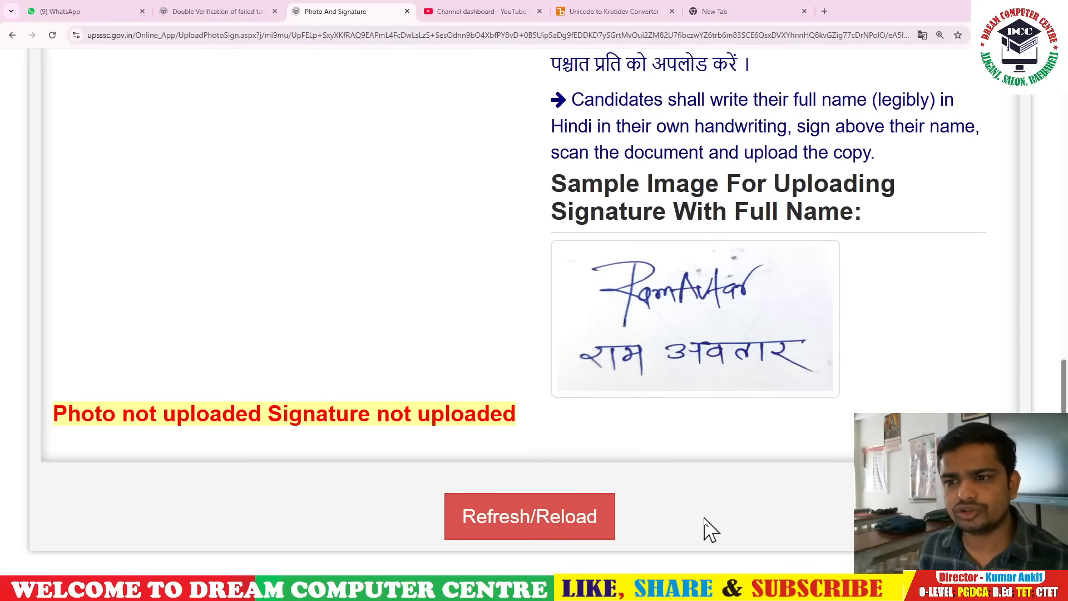
pyautogui.hotkey('alt', 'Tab')
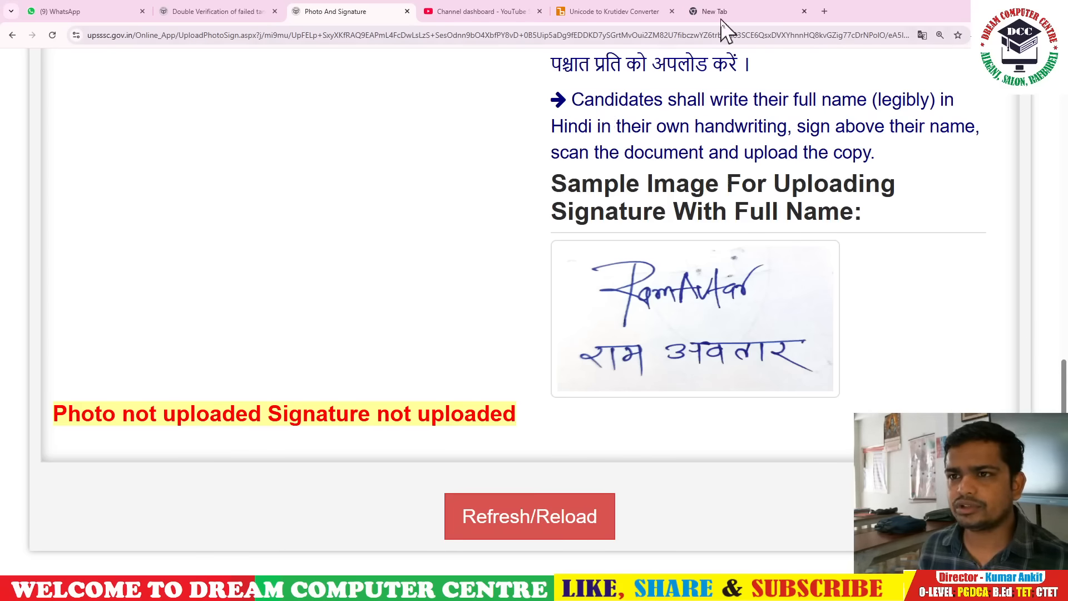
# Open the Resize & reduce tool on imresizer.com and load the blue-background photo WhatsApp Image 2025-06-15 at 8.01.52 PM.
pyautogui.click(723, 13)
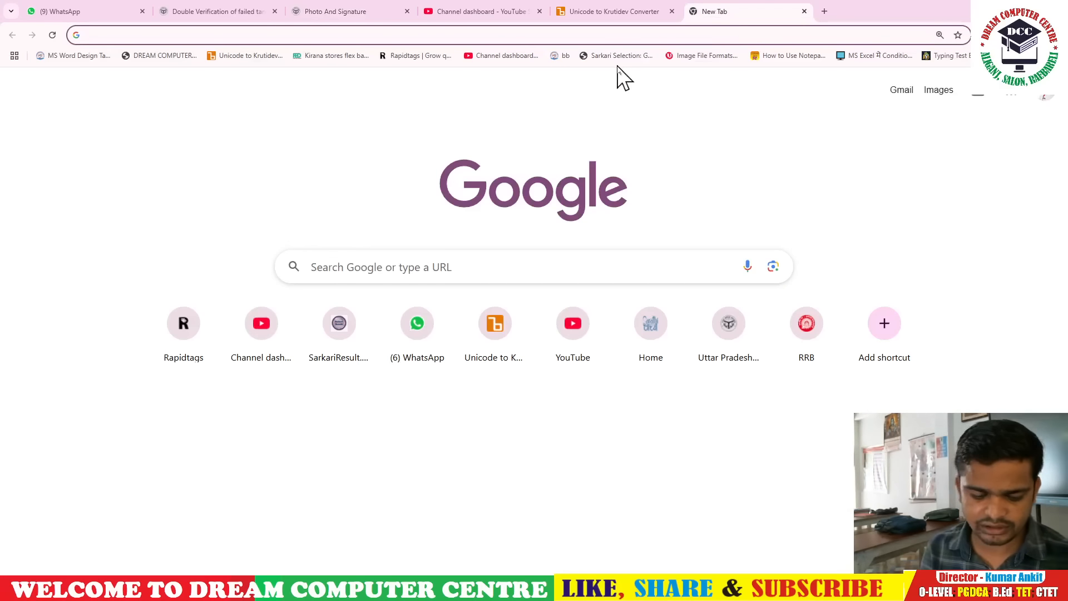
pyautogui.write('im')
pyautogui.press('Return')
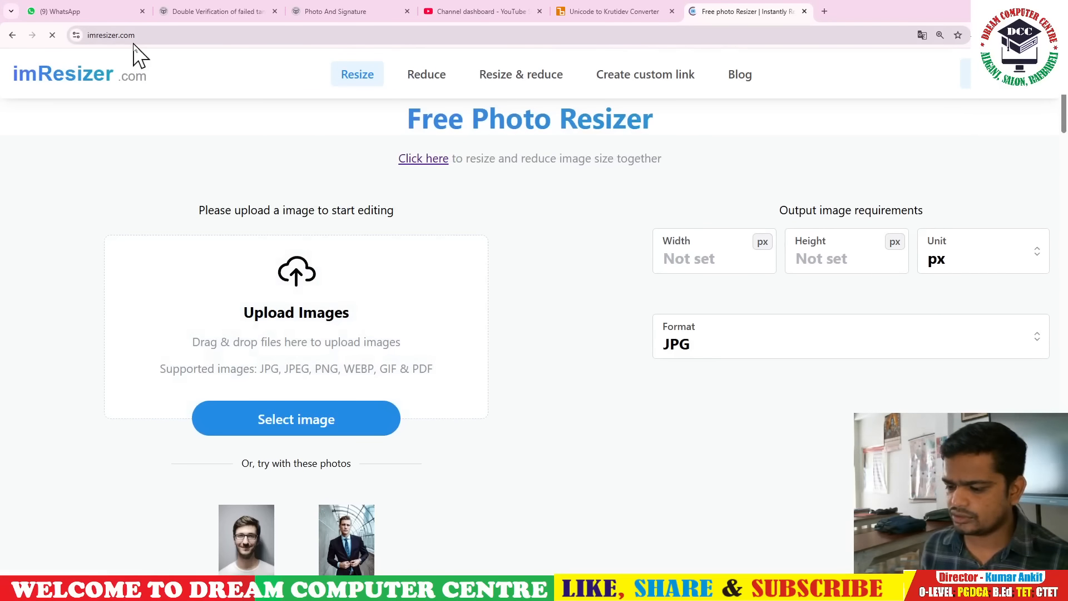
pyautogui.click(464, 77)
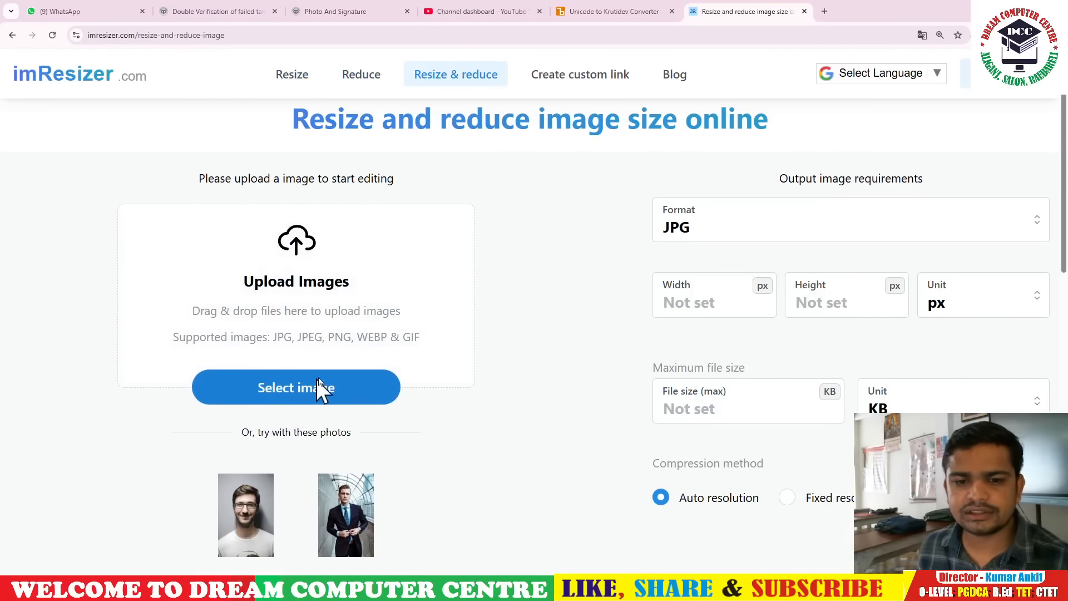
pyautogui.click(318, 388)
pyautogui.doubleClick(179, 102)
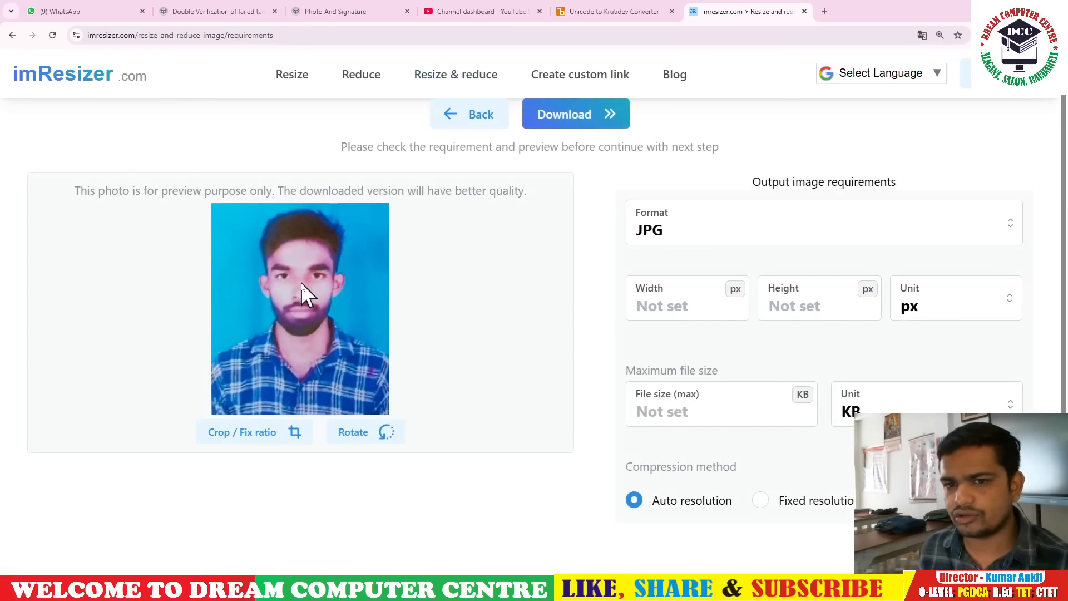
# Open remove.bg/upload in a new tab and upload the photo WhatsApp Image 2025-06-15 at 8.01.52 PM from Downloads.
pyautogui.click(825, 12)
pyautogui.write('remo')
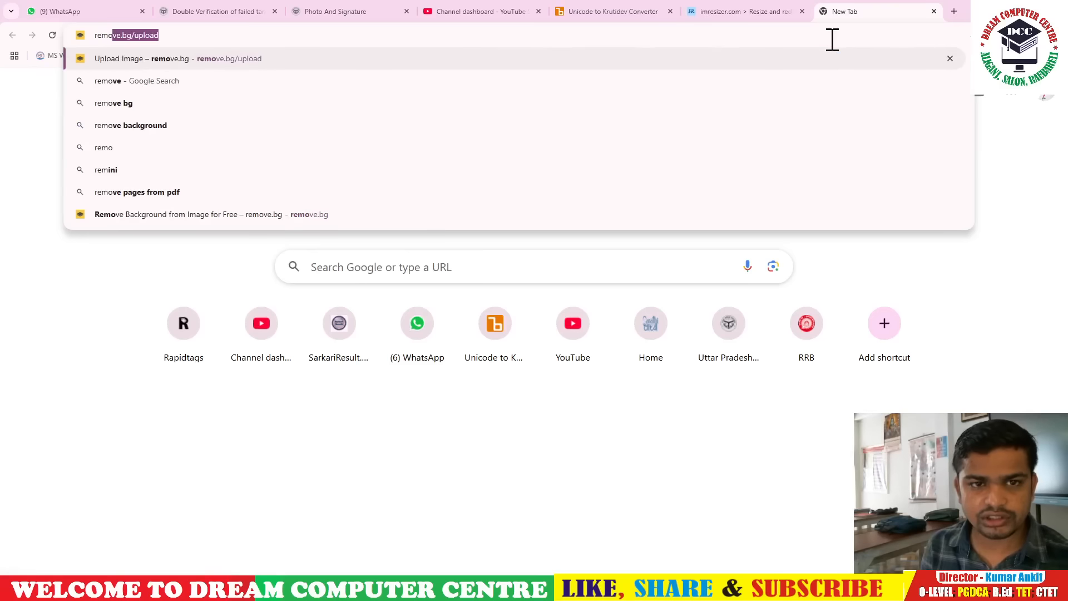
pyautogui.press('Return')
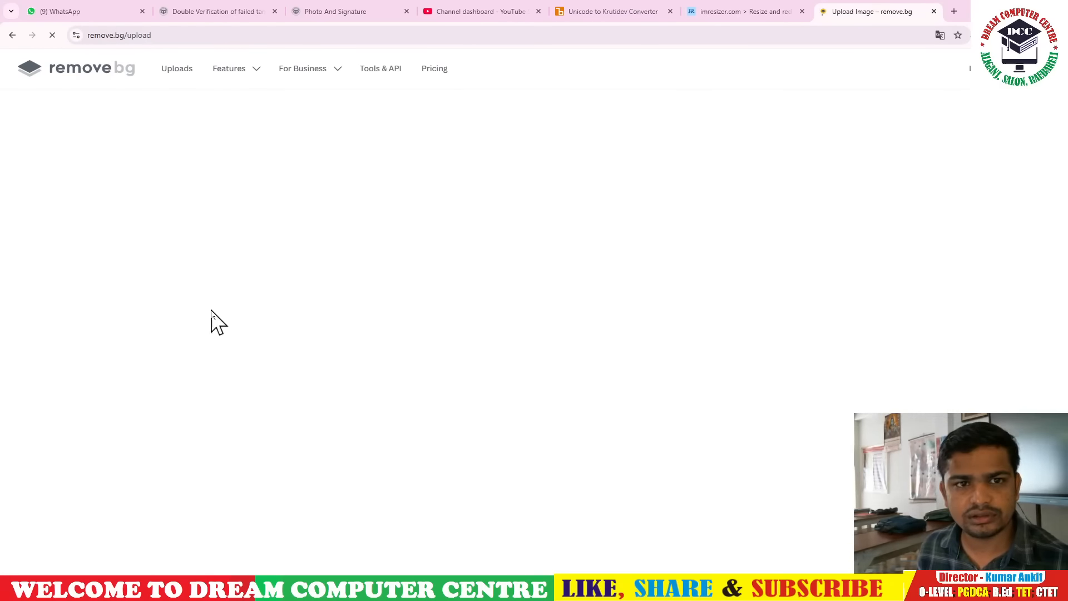
pyautogui.click(536, 295)
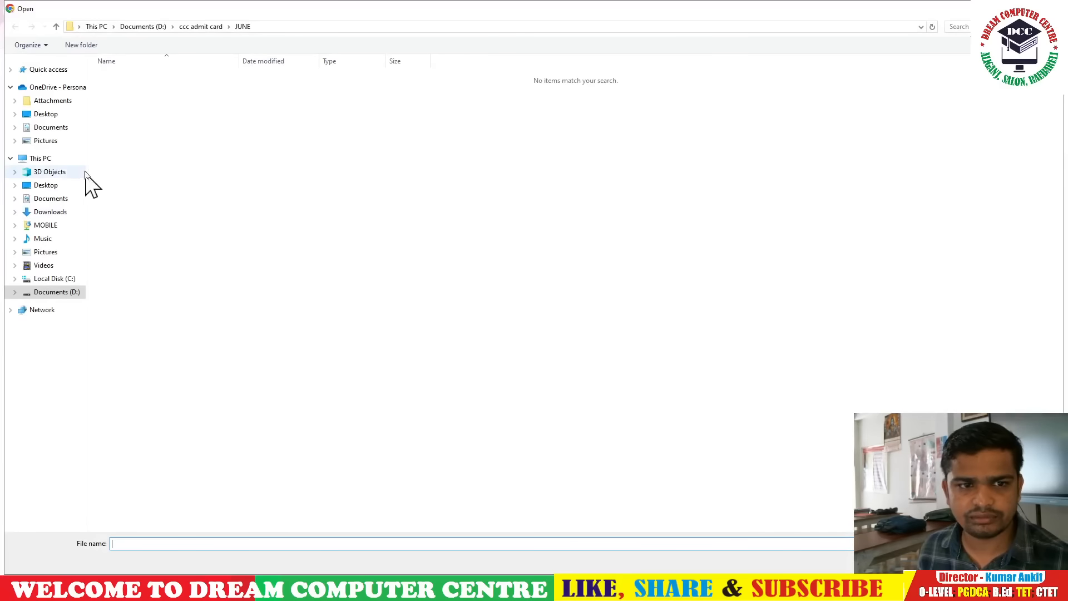
pyautogui.click(49, 212)
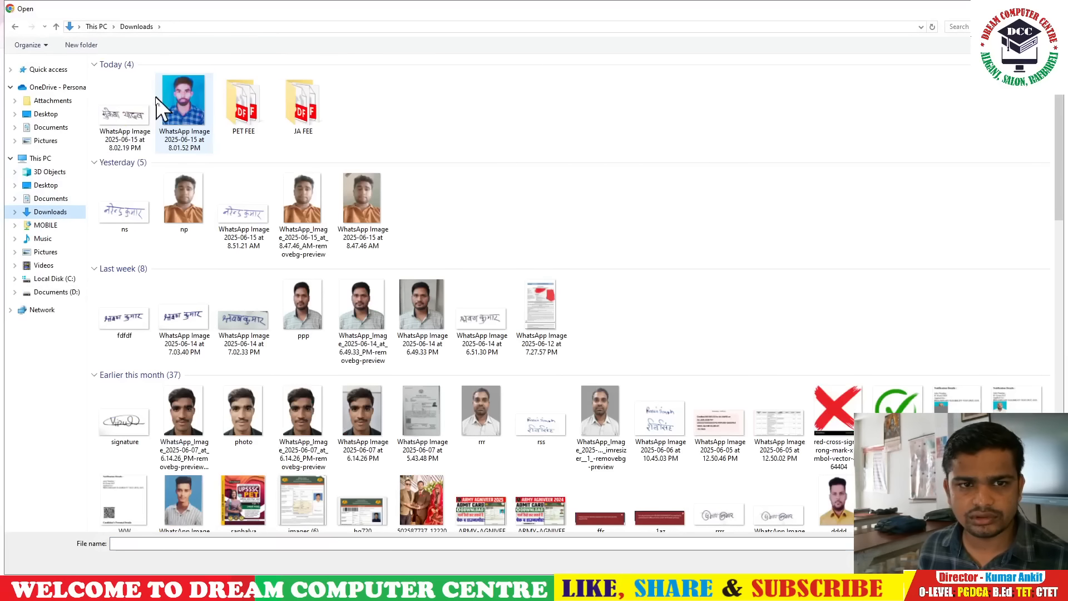
pyautogui.doubleClick(188, 101)
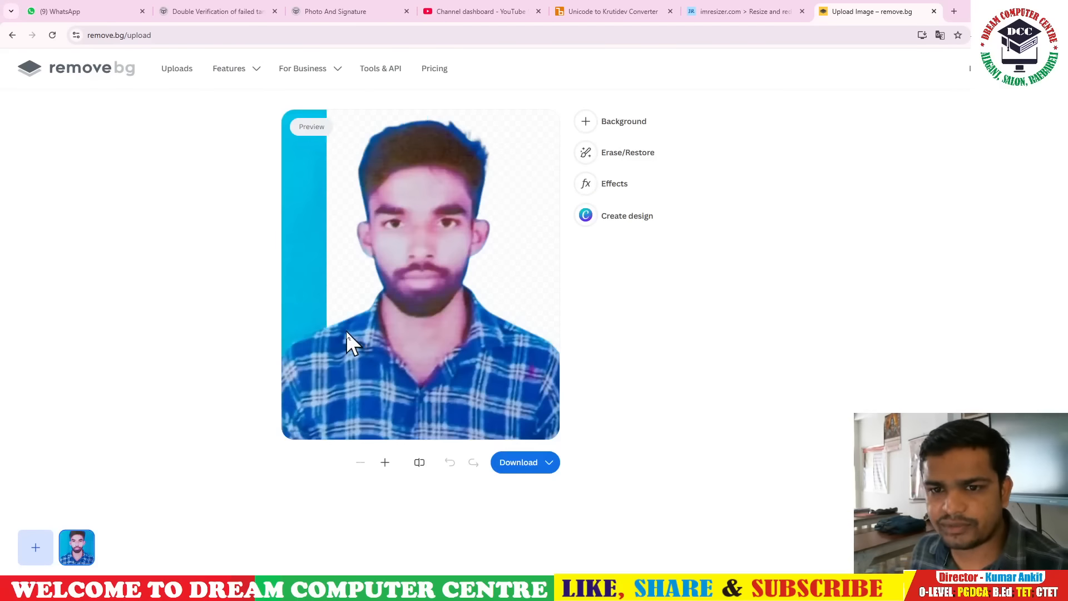
# Give the cut-out photo a plain white background and download the free 438 x 520 preview version.
pyautogui.click(619, 123)
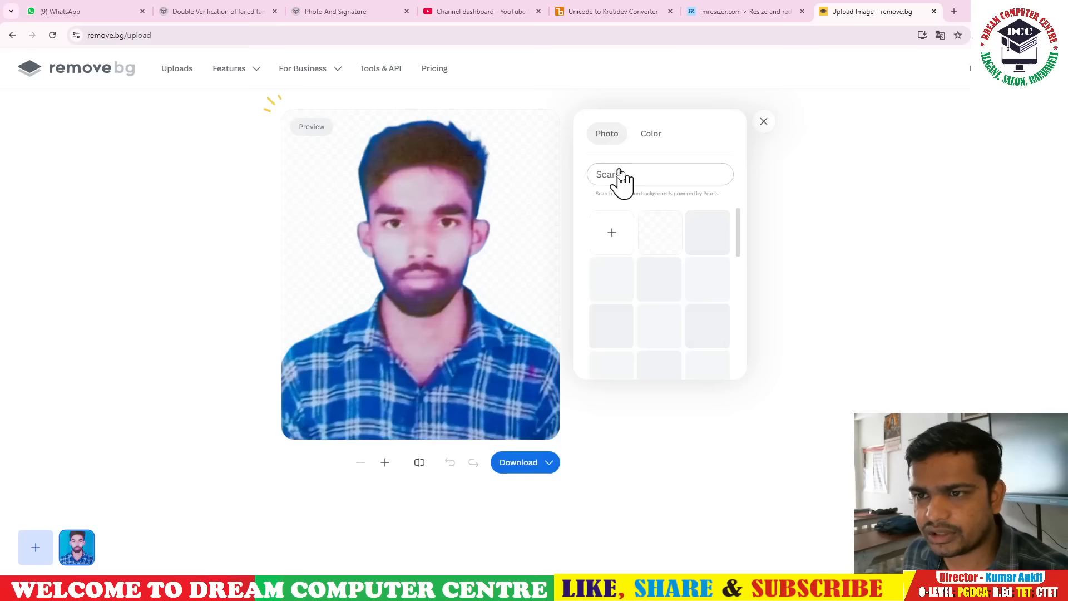
pyautogui.click(650, 135)
pyautogui.click(716, 186)
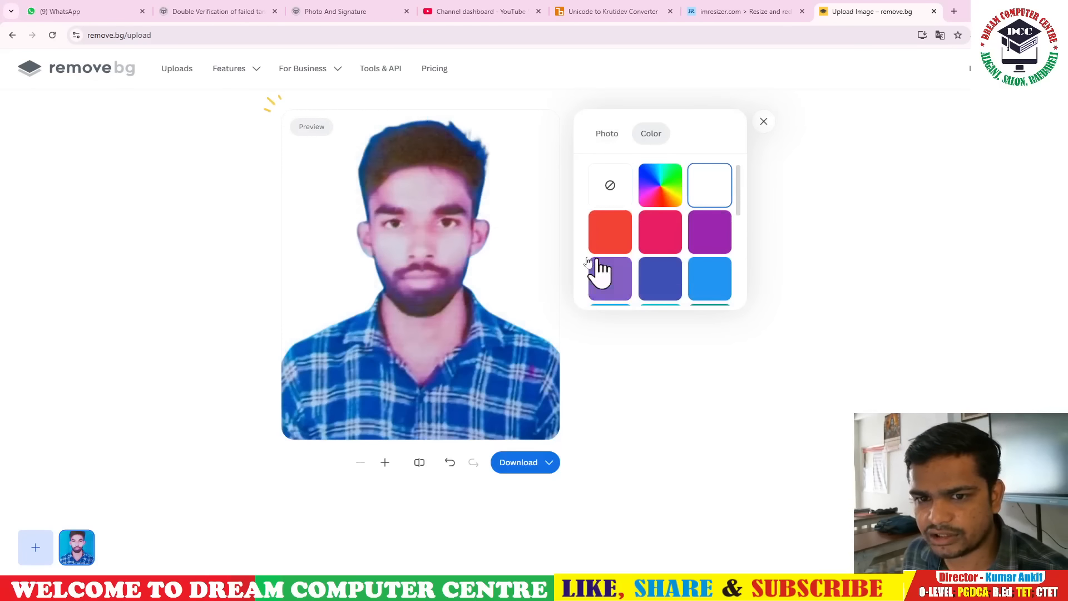
pyautogui.click(517, 468)
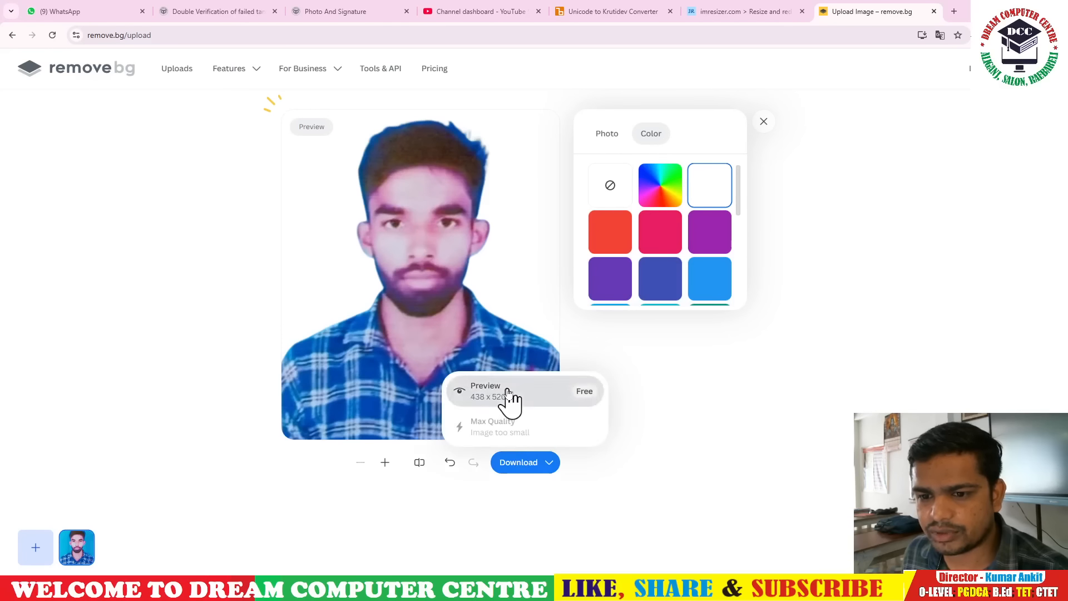
pyautogui.moveTo(504, 388); pyautogui.dragTo(470, 373)
pyautogui.moveTo(231, 248); pyautogui.dragTo(533, 419)
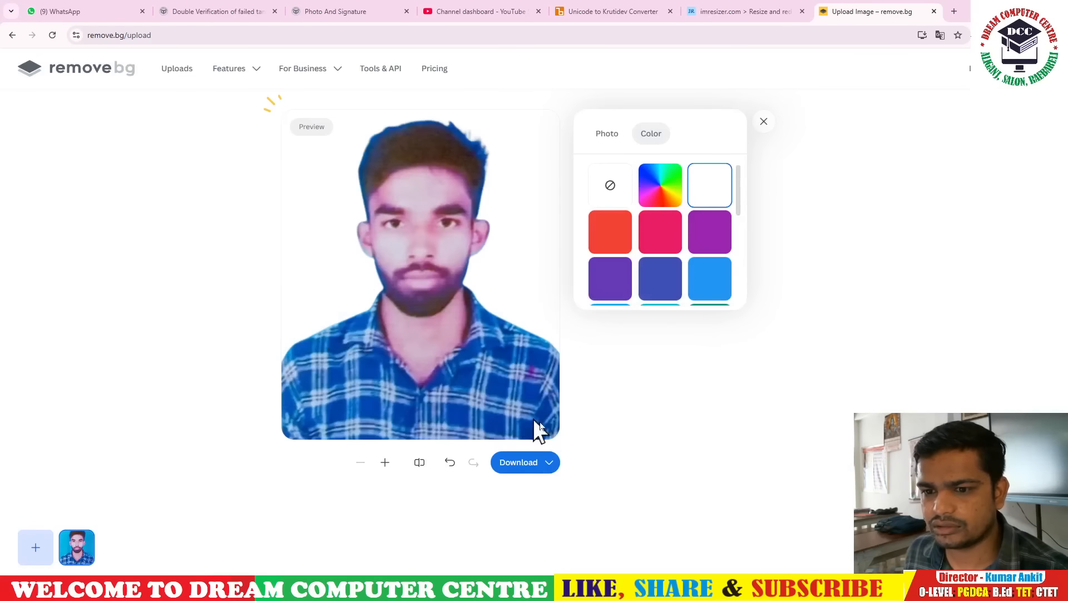
pyautogui.click(520, 462)
pyautogui.click(509, 408)
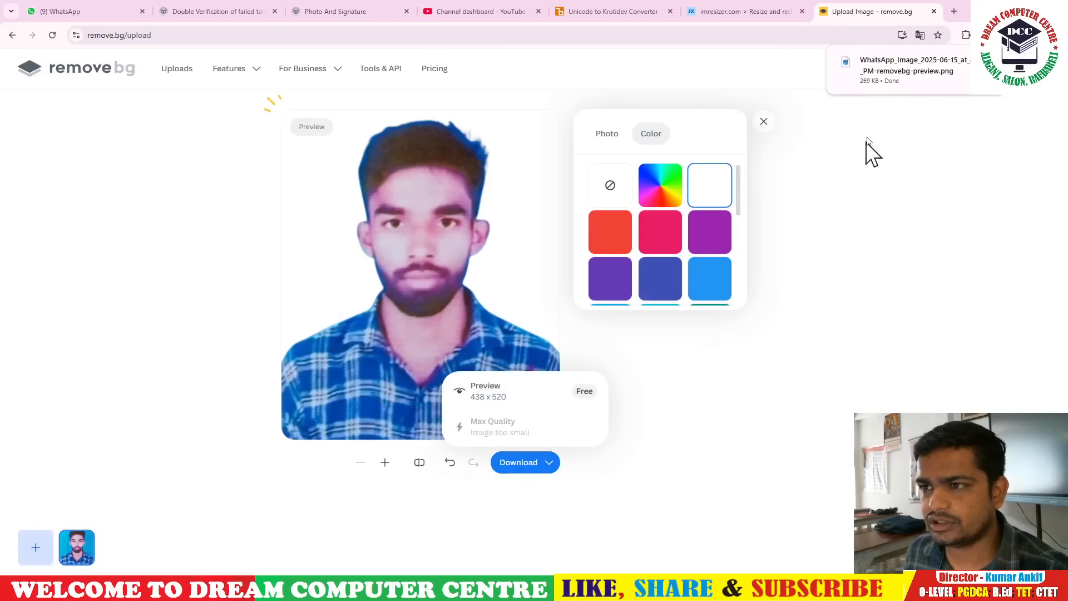
# Return to imResizer and replace the loaded photo with the white-background removebg-preview image from Downloads.
pyautogui.click(782, 11)
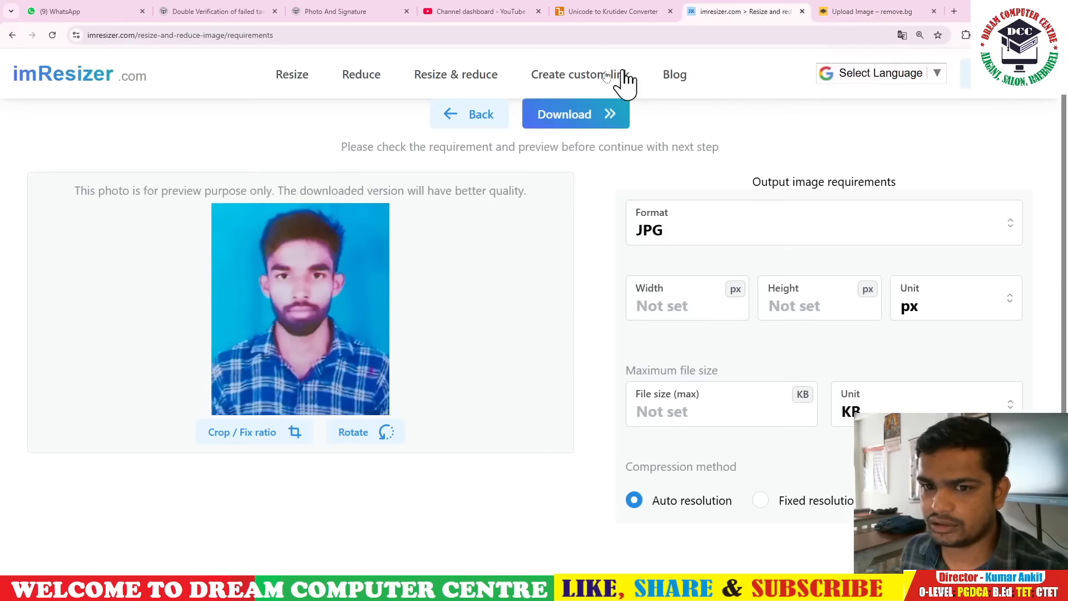
pyautogui.click(469, 115)
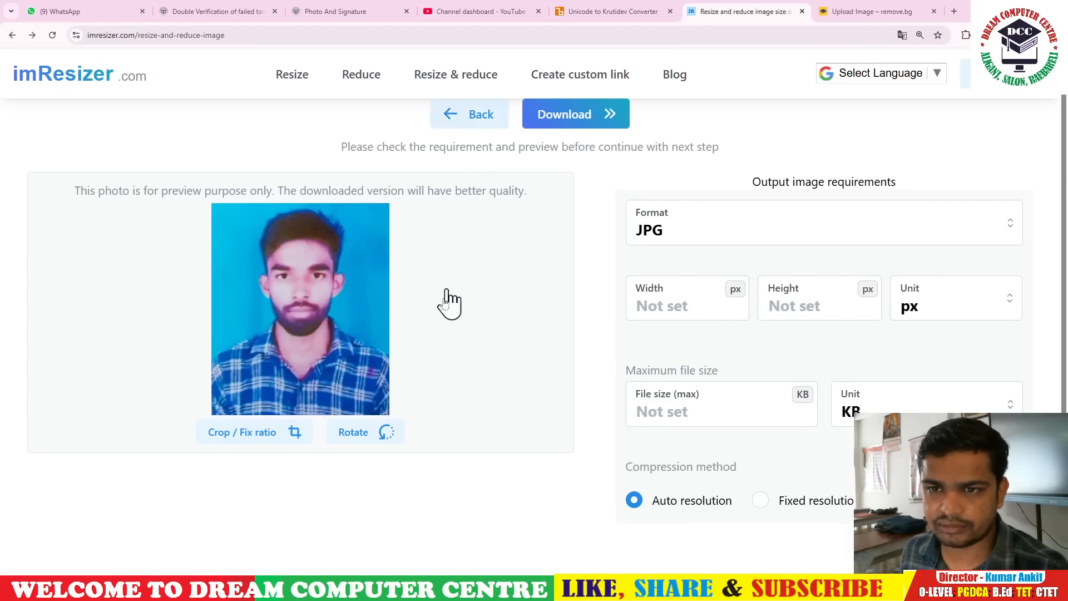
pyautogui.click(264, 385)
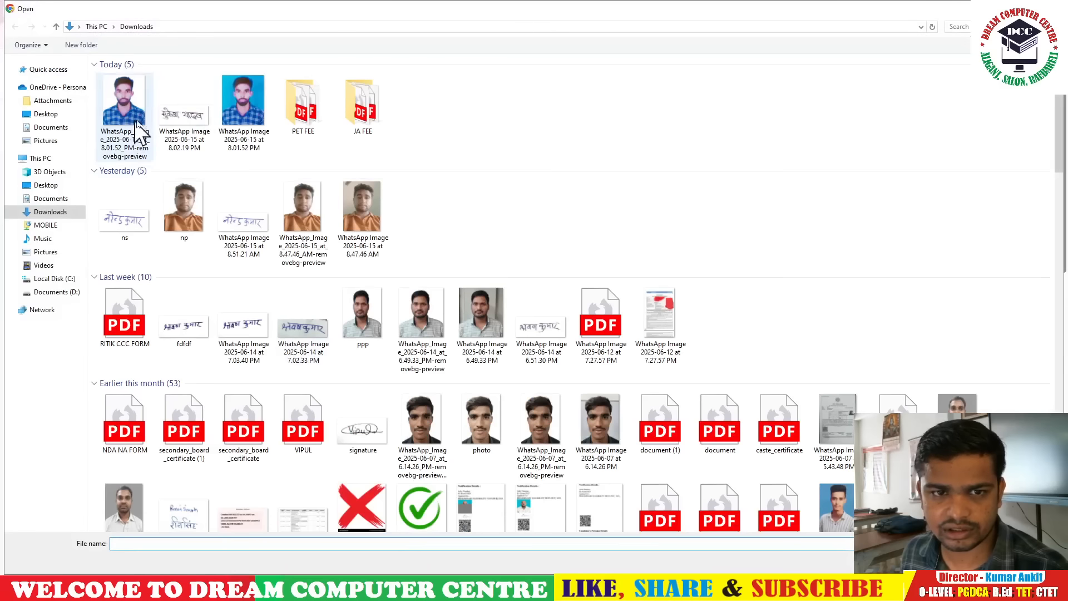
pyautogui.doubleClick(132, 114)
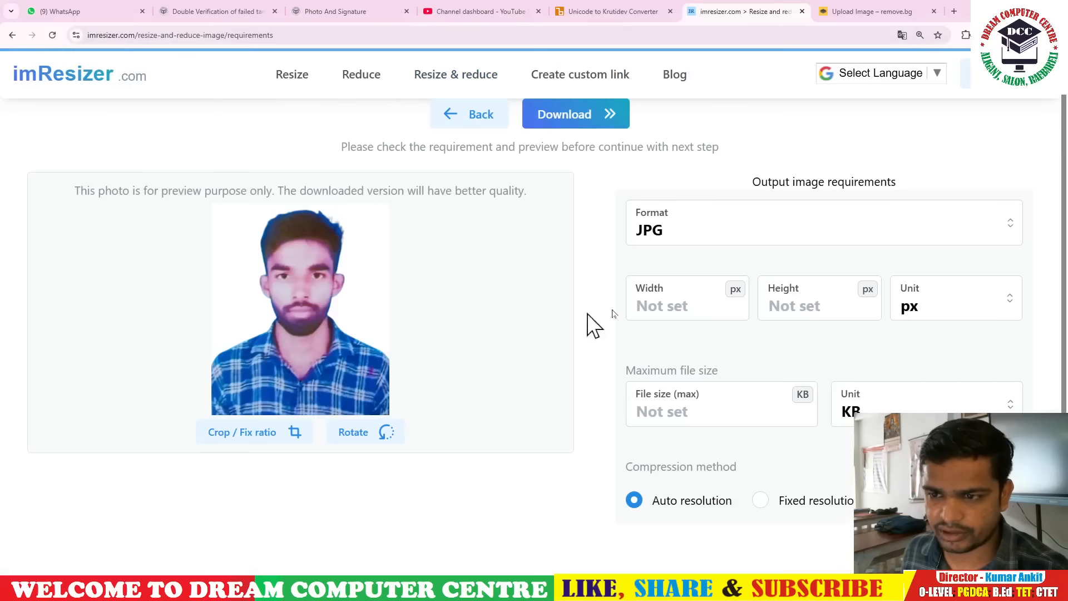
# Set the output dimensions to centimetres, with a width of 3.50 cm and a height of 4.50 cm.
pyautogui.scroll(-1, 702, 283)
pyautogui.click(917, 292)
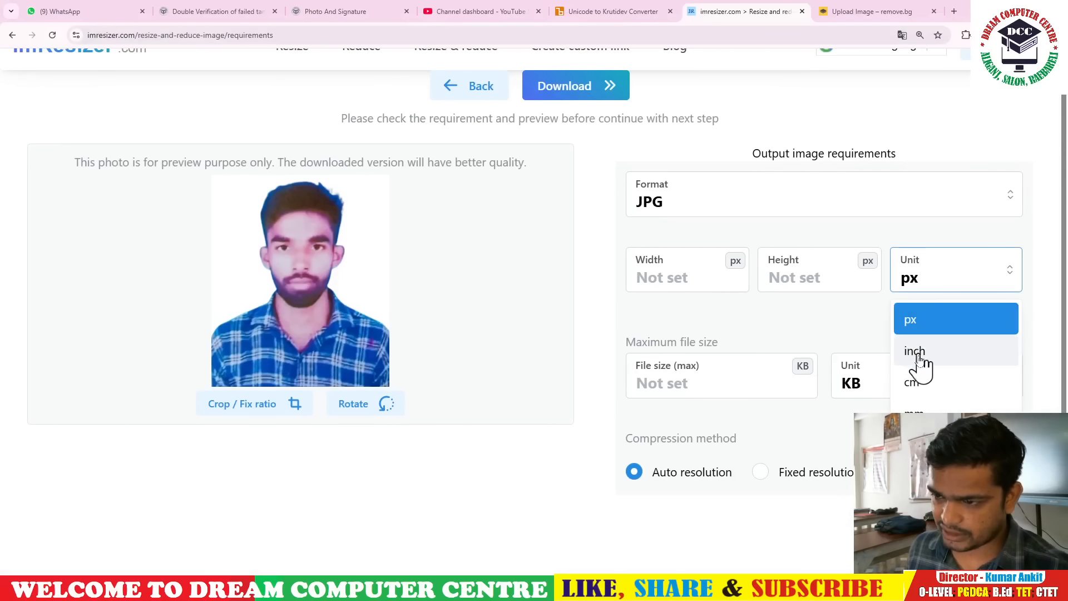
pyautogui.click(916, 382)
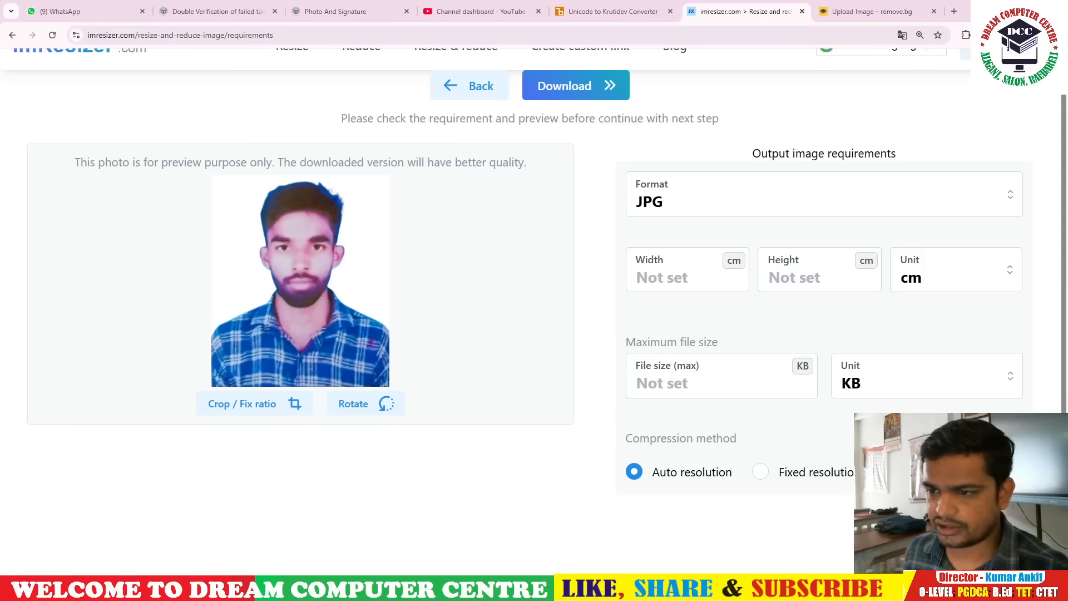
pyautogui.click(687, 275)
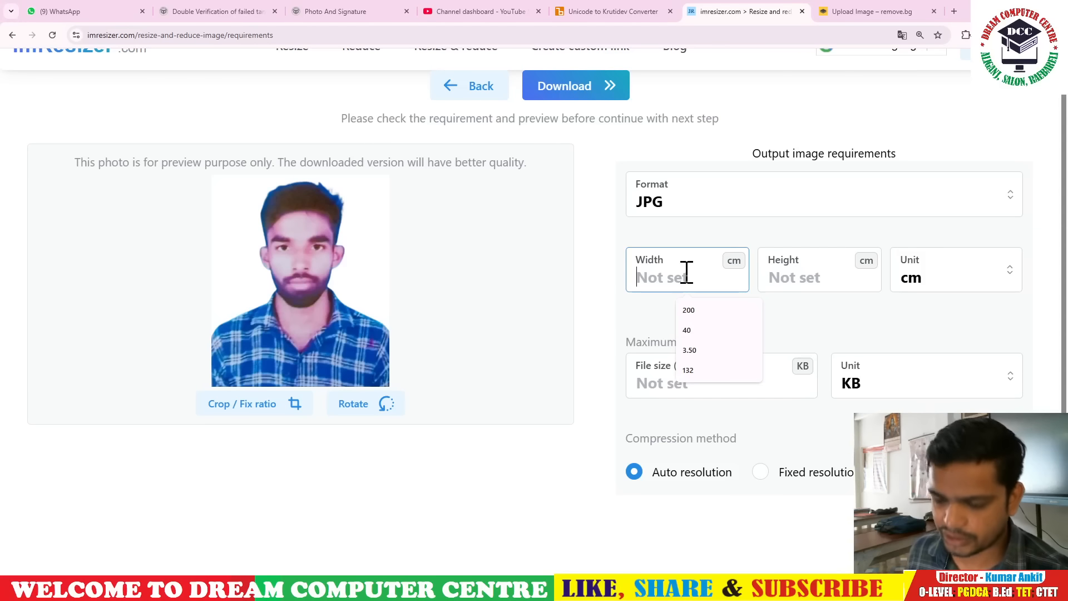
pyautogui.write('3.5')
pyautogui.click(814, 279)
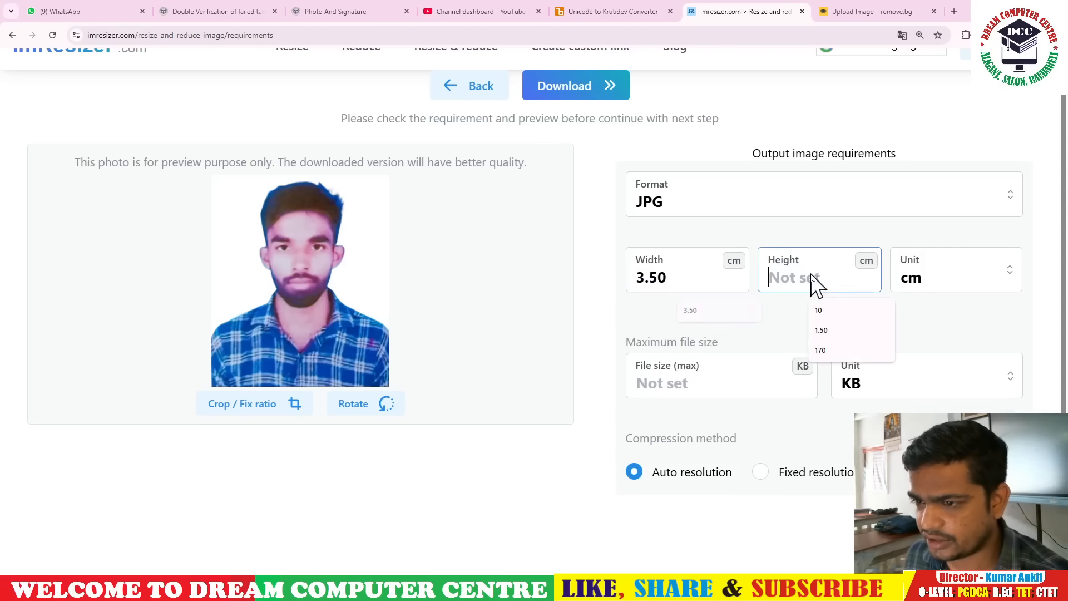
pyautogui.write('4.5')
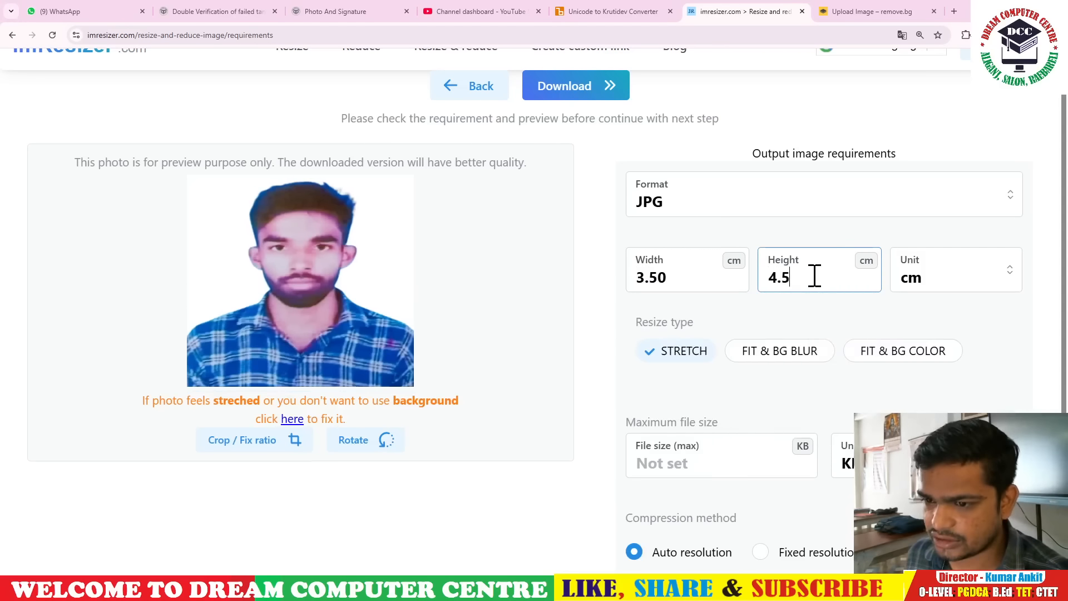
# Set the maximum file size to 80 KB, download the resized photo and show it in the Downloads folder.
pyautogui.scroll(-1, 687, 446)
pyautogui.click(660, 382)
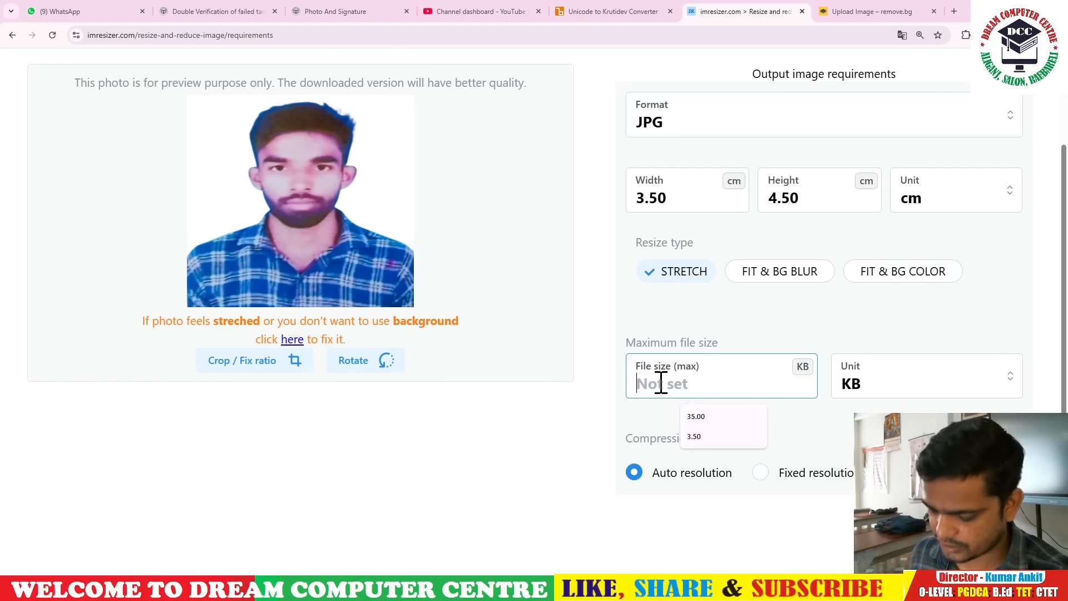
pyautogui.write('80')
pyautogui.scroll(2, 656, 383)
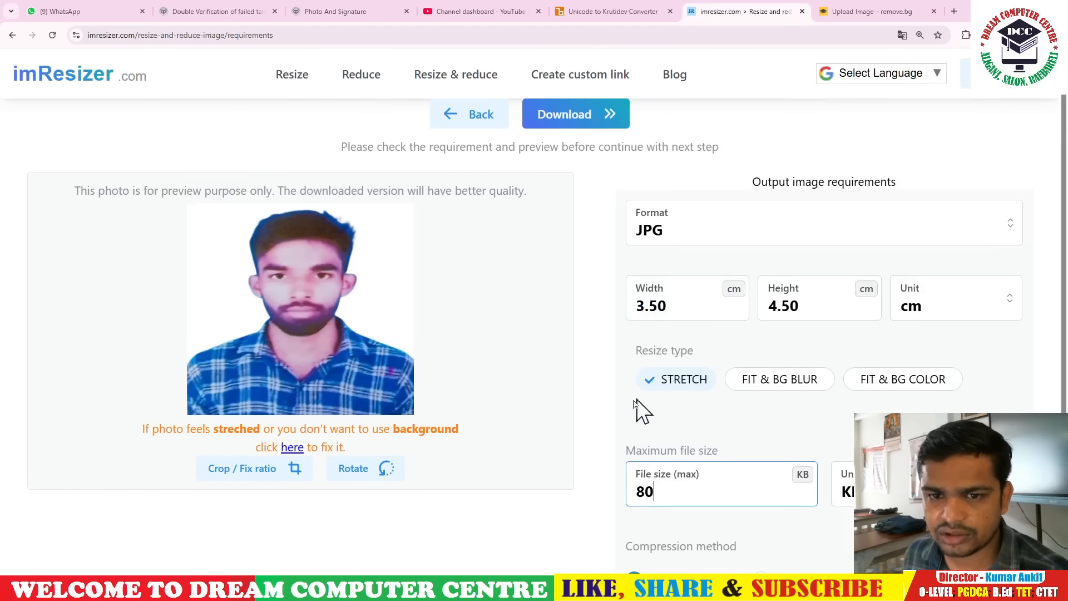
pyautogui.click(590, 121)
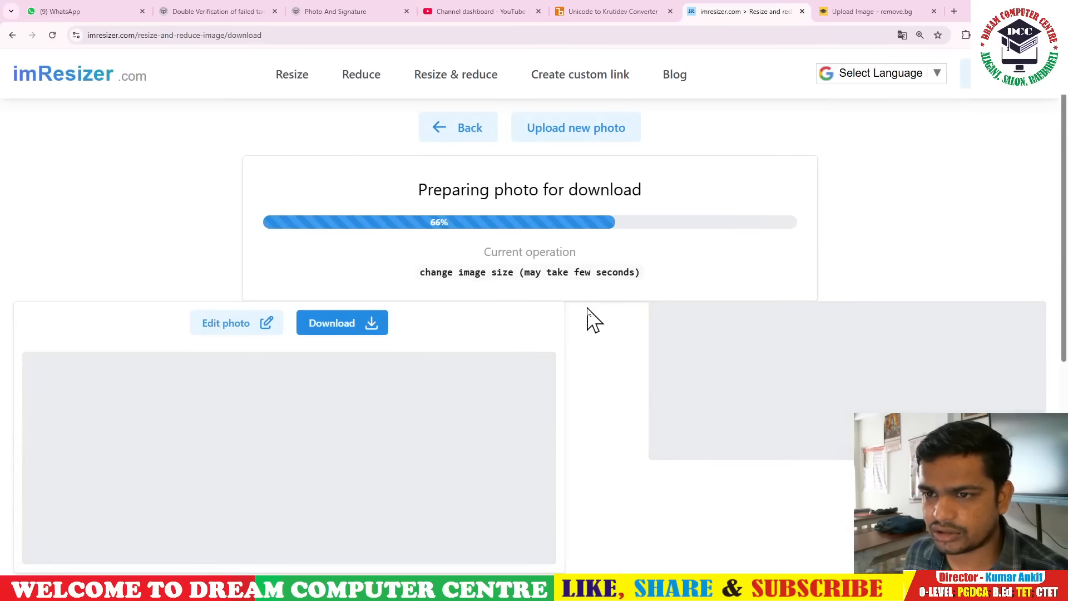
pyautogui.click(472, 218)
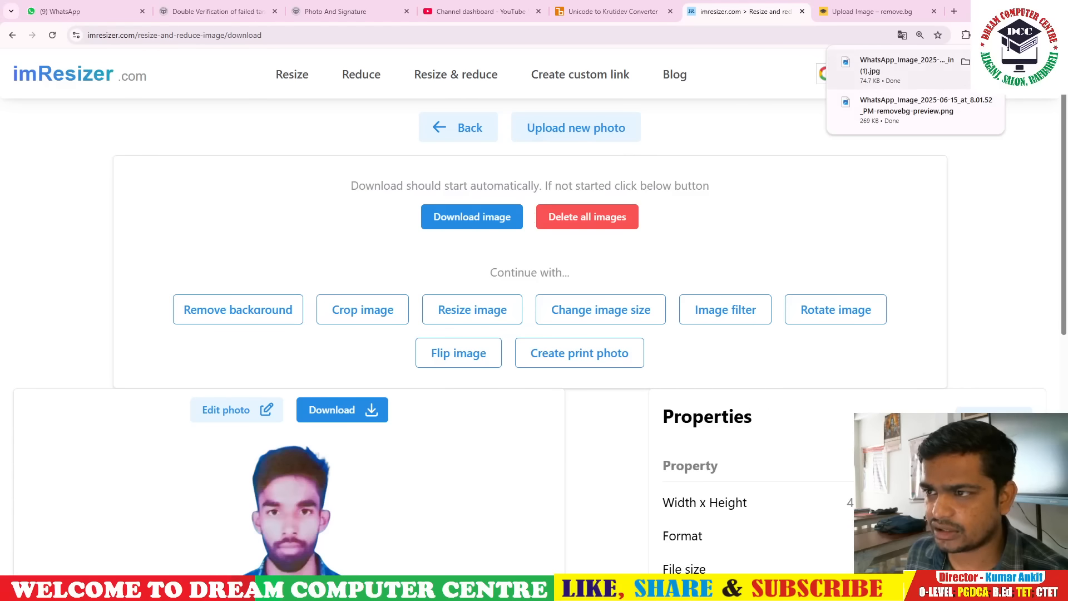
pyautogui.click(965, 63)
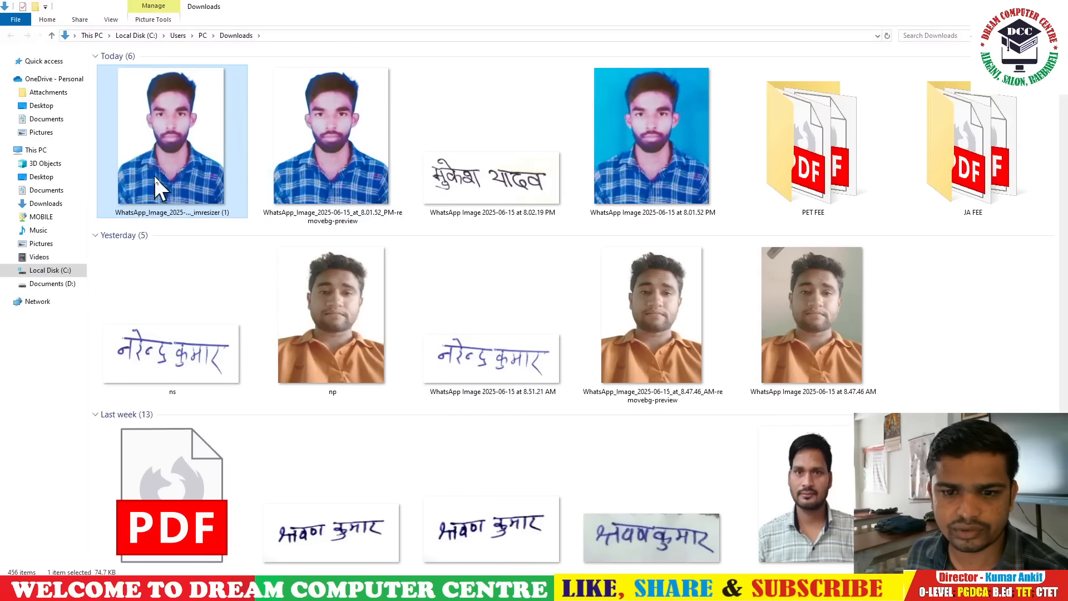
pyautogui.rightClick(155, 176)
pyautogui.click(184, 451)
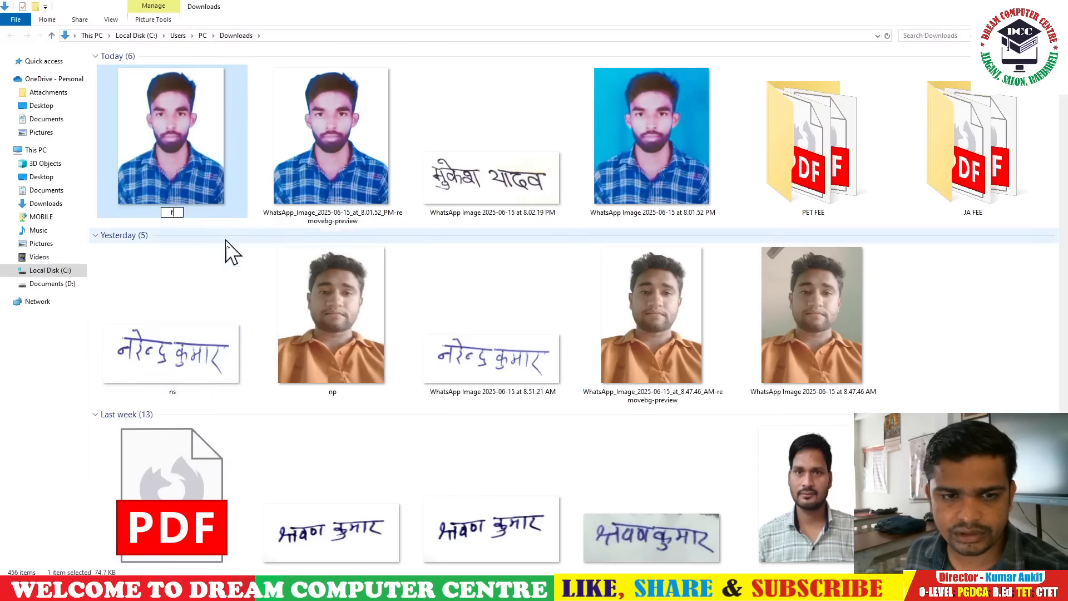
pyautogui.write('fff')
pyautogui.press('Return')
pyautogui.click(623, 248)
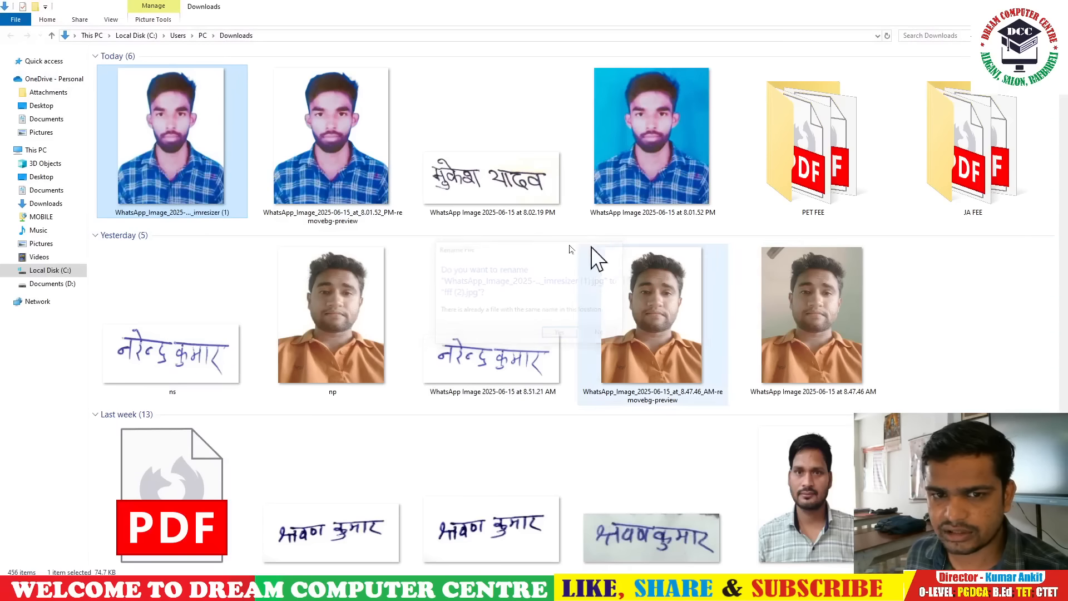
# Rename the newly downloaded imresizer photo as asd.
pyautogui.rightClick(238, 194)
pyautogui.click(261, 469)
pyautogui.write('a')
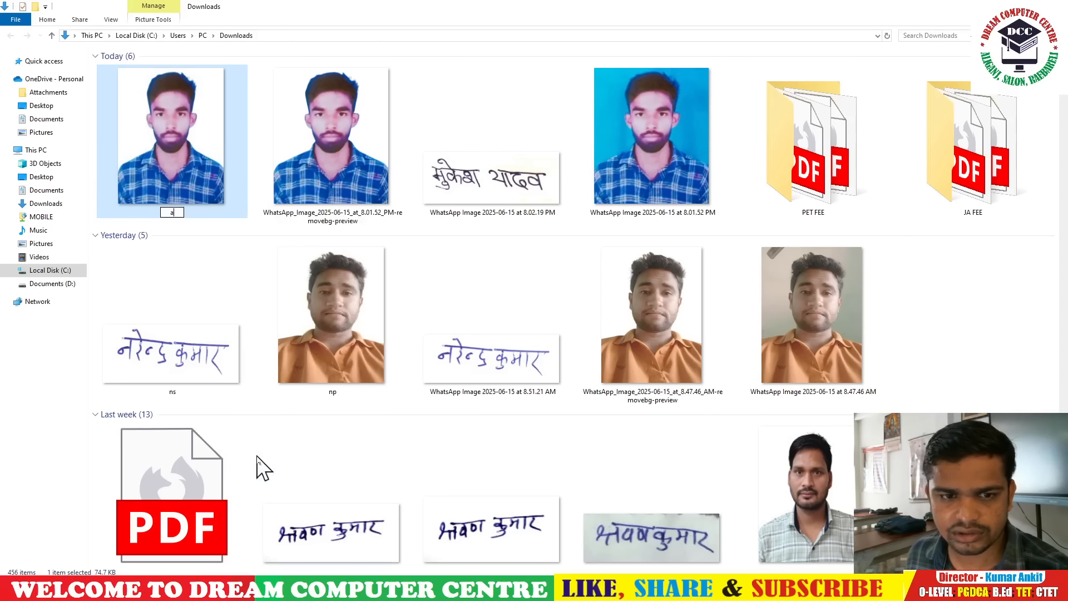
pyautogui.write('sd')
pyautogui.press('Return')
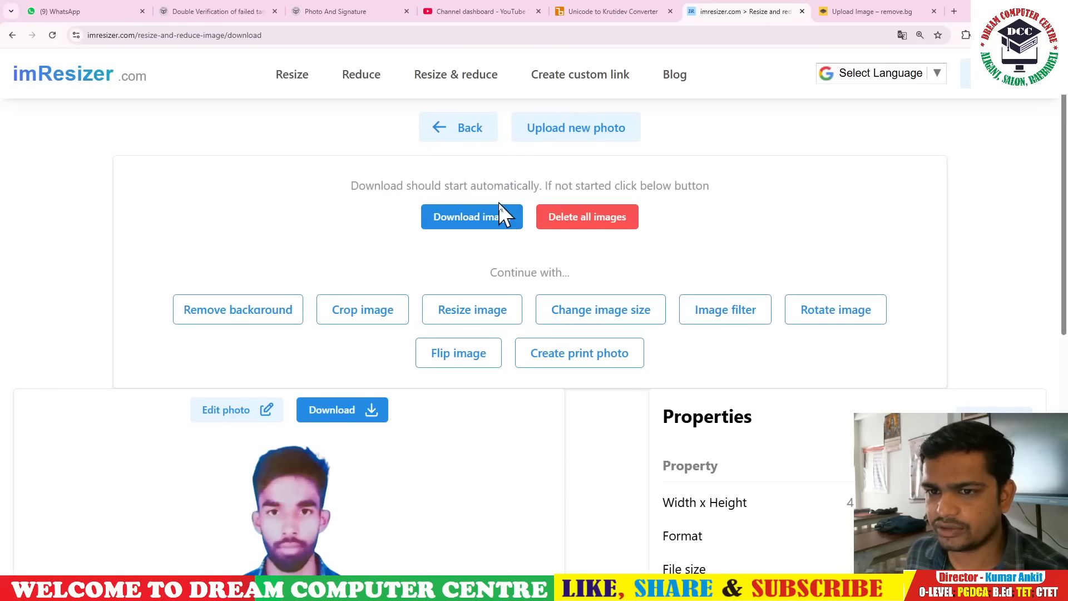
# Return to imResizer and upload the signature image WhatsApp Image 2025-06-15 at 8.02.19 PM as a new photo.
pyautogui.click(563, 134)
pyautogui.click(320, 388)
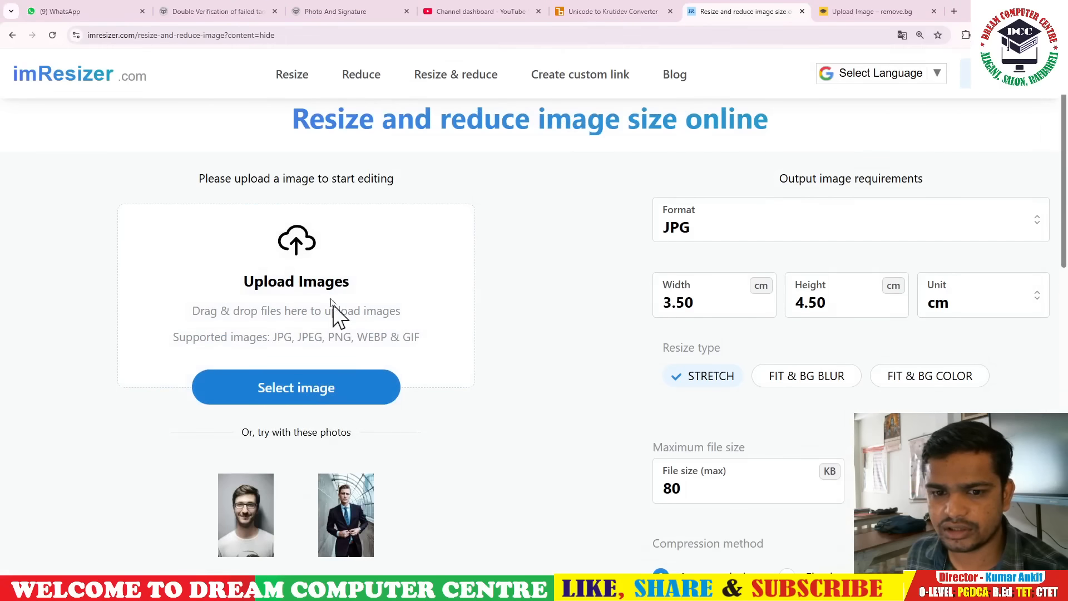
pyautogui.doubleClick(244, 114)
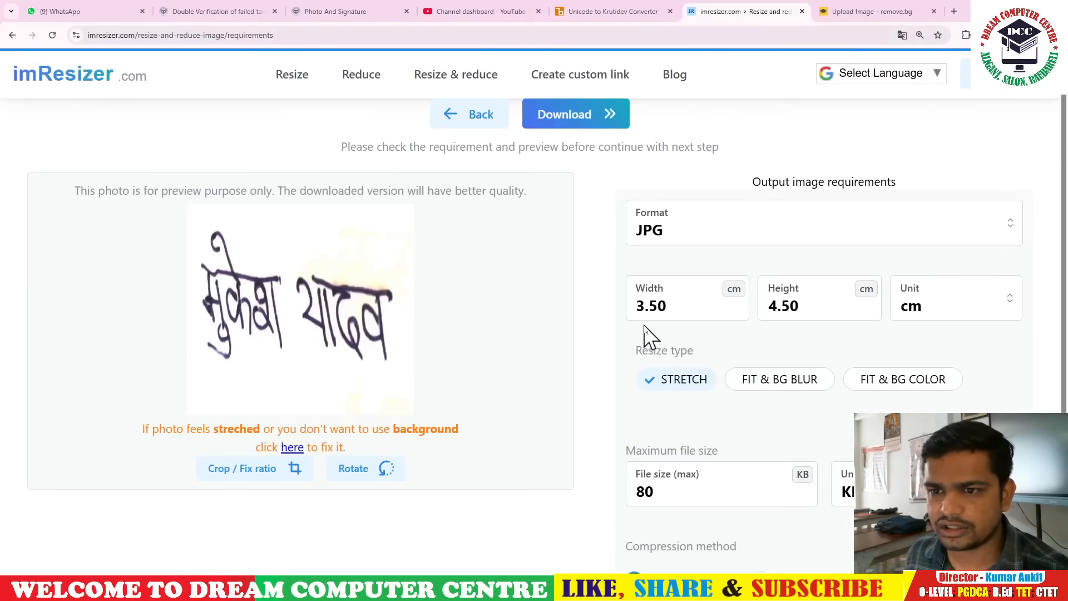
# Set the signature's output height to 1.50 cm and its maximum file size to 45 KB.
pyautogui.moveTo(800, 305); pyautogui.dragTo(739, 310)
pyautogui.write('1.5')
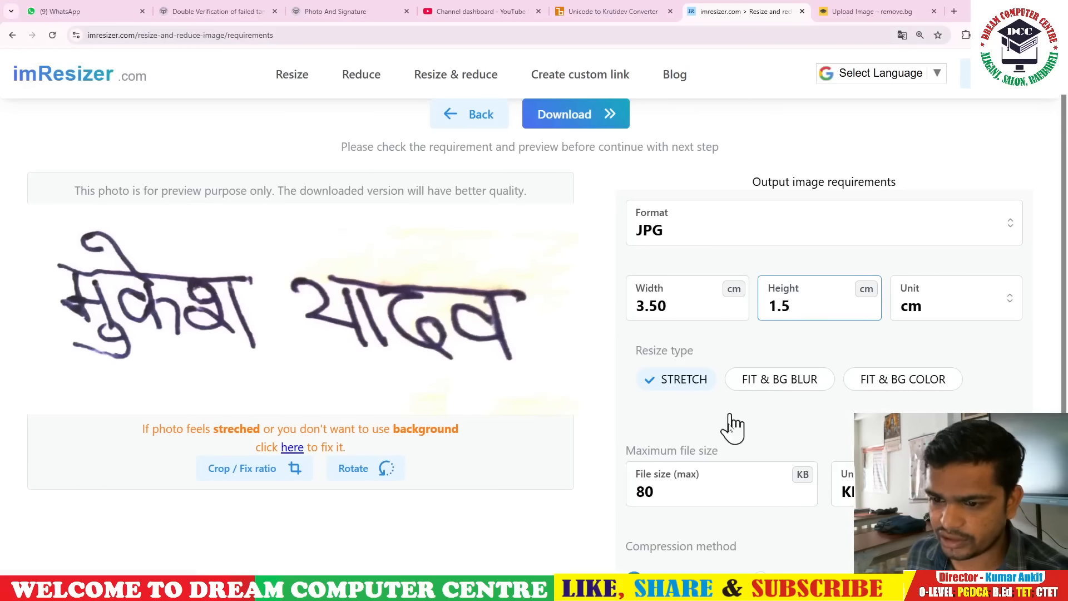
pyautogui.scroll(-2, 732, 427)
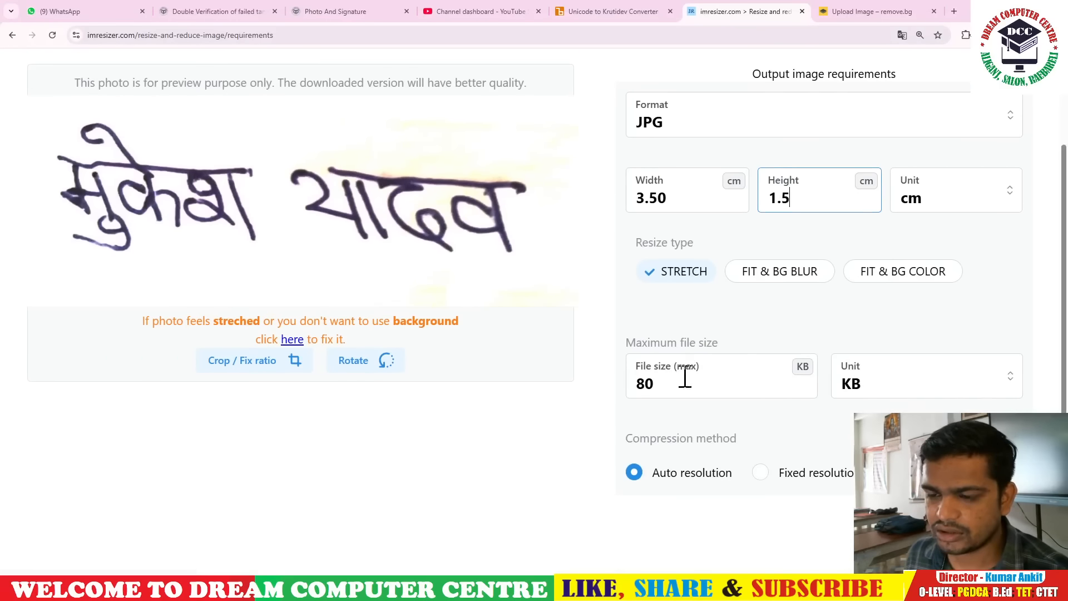
pyautogui.moveTo(684, 378); pyautogui.dragTo(616, 405)
pyautogui.write('45')
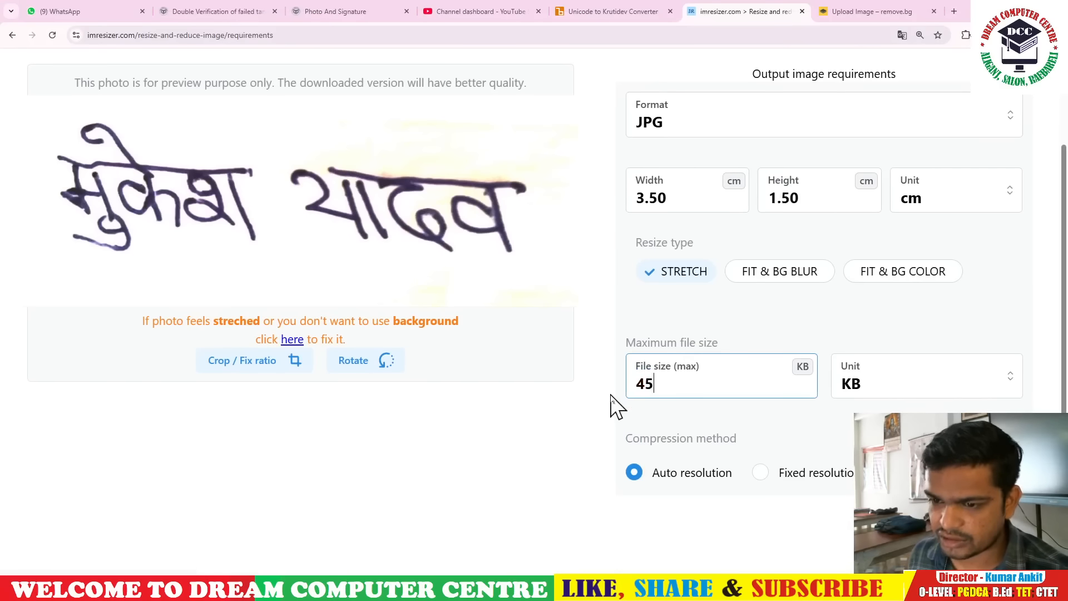
# Download the resized signature and rename the file as dfdf in the Downloads folder.
pyautogui.scroll(2, 612, 405)
pyautogui.click(569, 120)
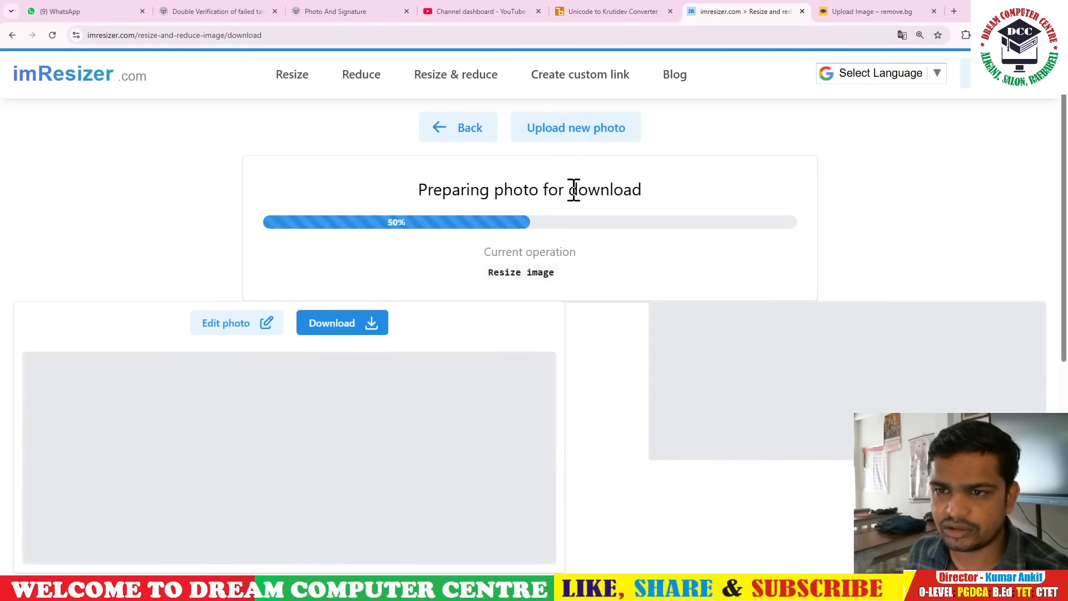
pyautogui.click(492, 218)
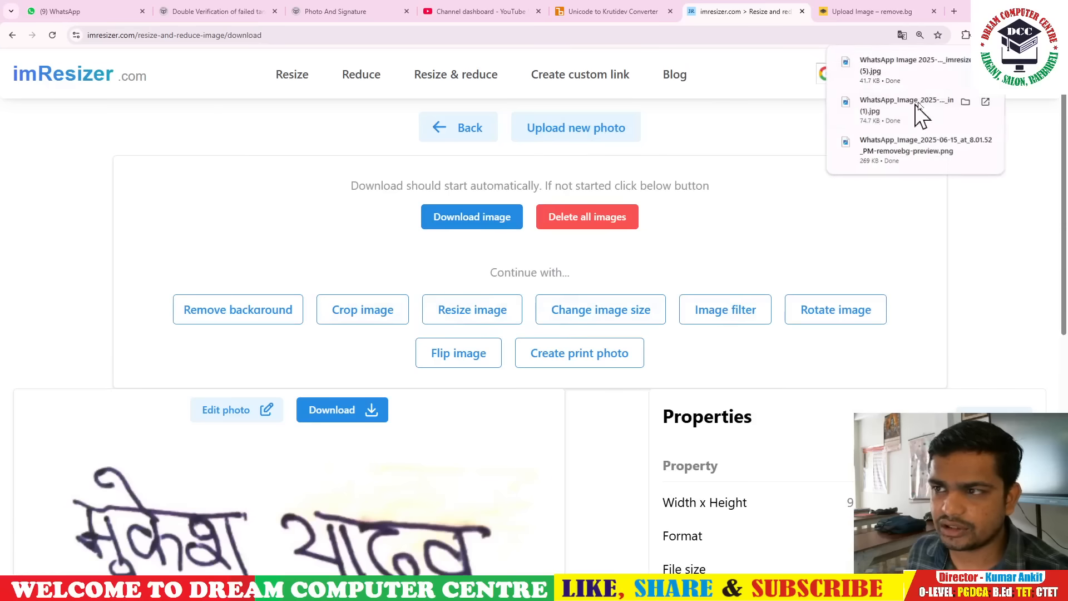
pyautogui.click(965, 63)
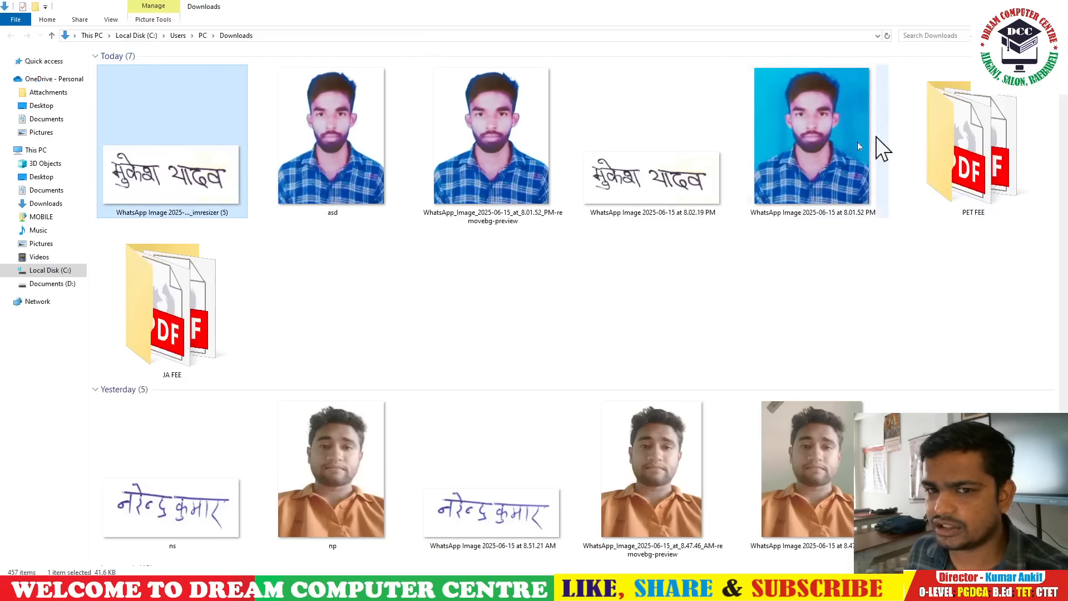
pyautogui.rightClick(165, 150)
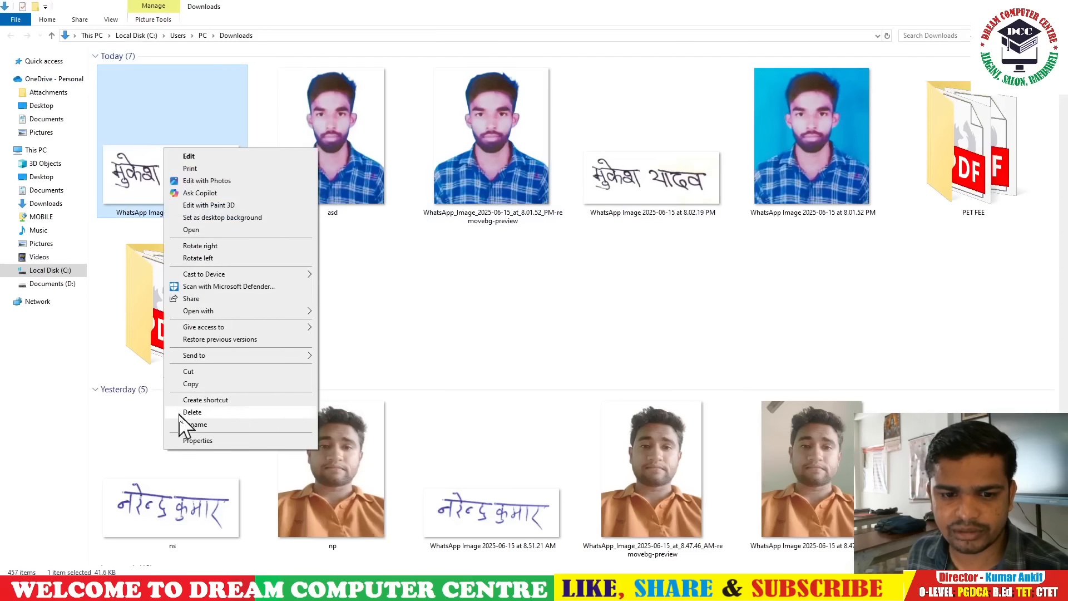
pyautogui.click(192, 425)
pyautogui.write('dfdf')
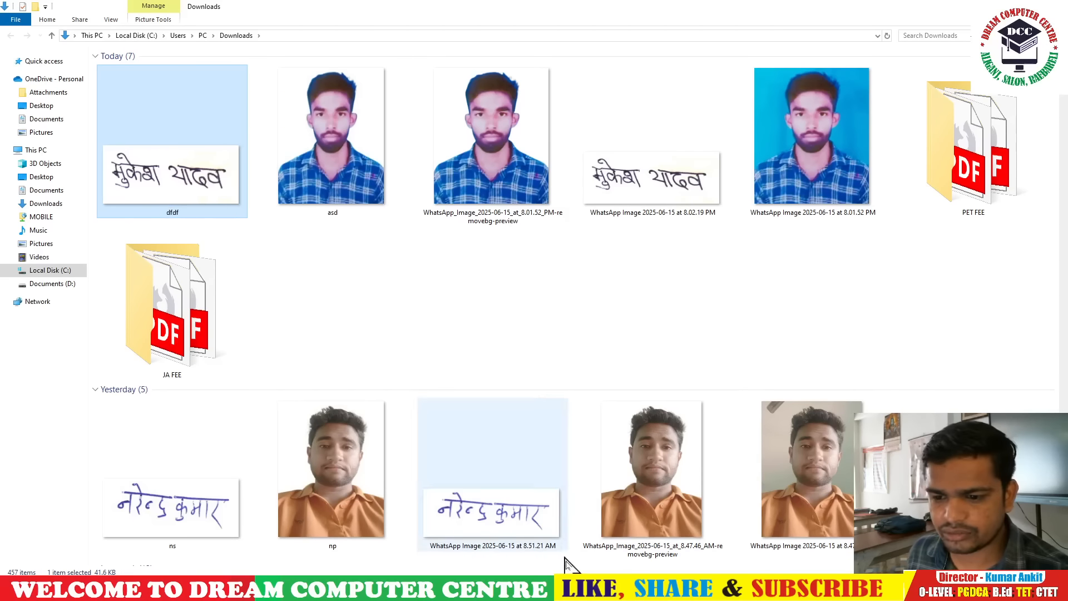
# Switch to the UPSSSC Photo And Signature page and load the resized photo asd into the photo upload dialog.
pyautogui.click(571, 589)
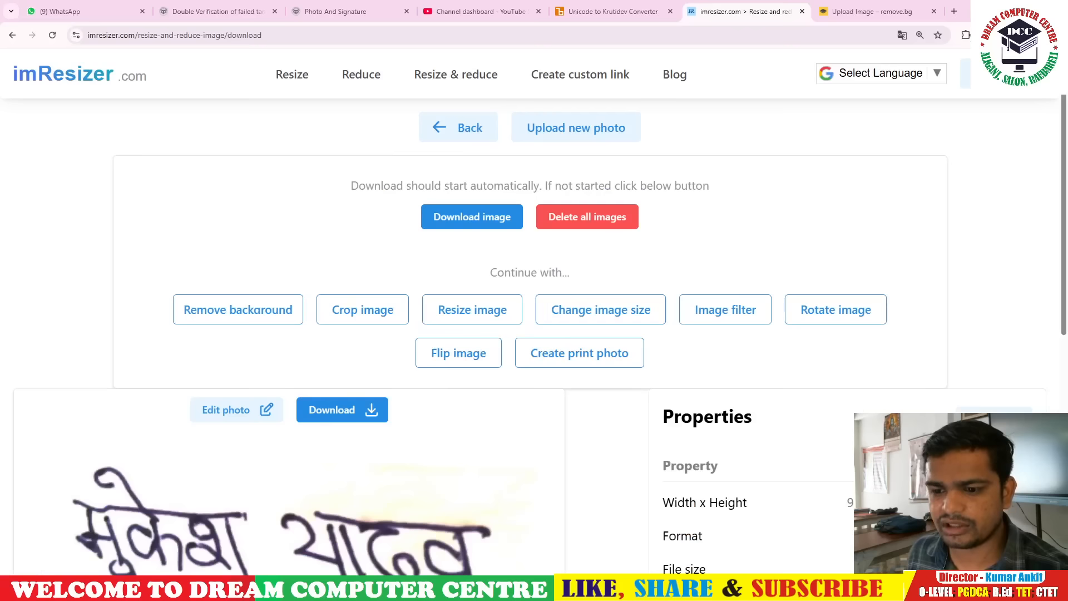
pyautogui.click(346, 12)
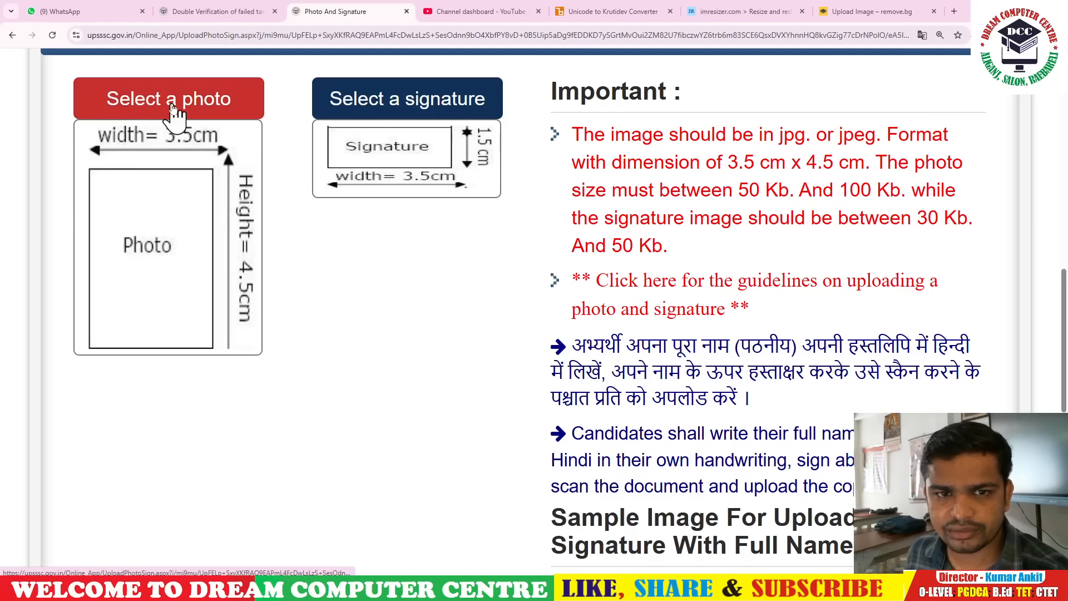
pyautogui.click(220, 274)
pyautogui.click(407, 333)
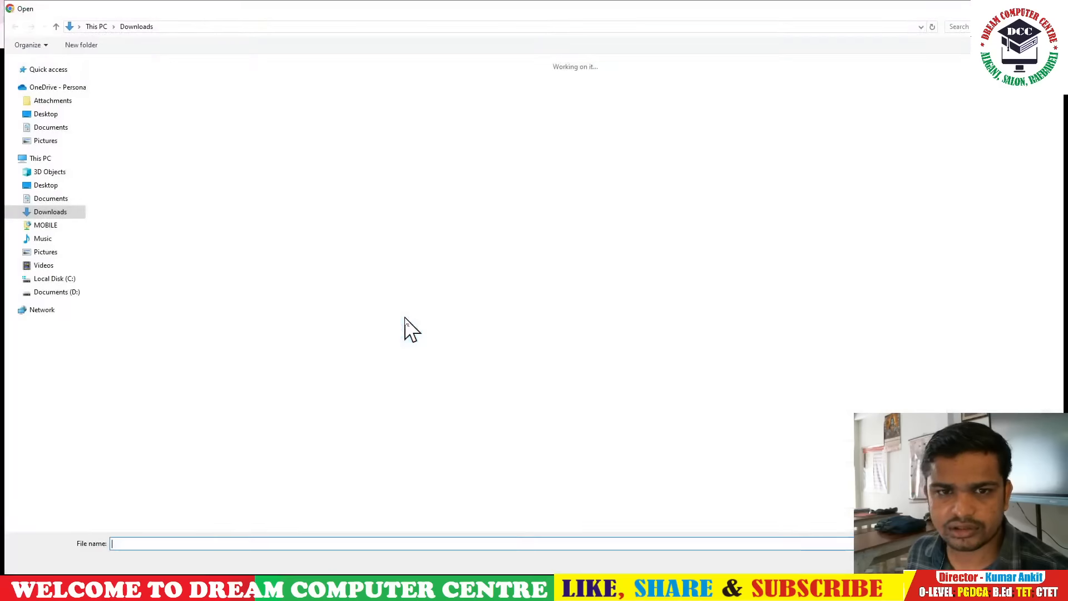
pyautogui.doubleClick(184, 103)
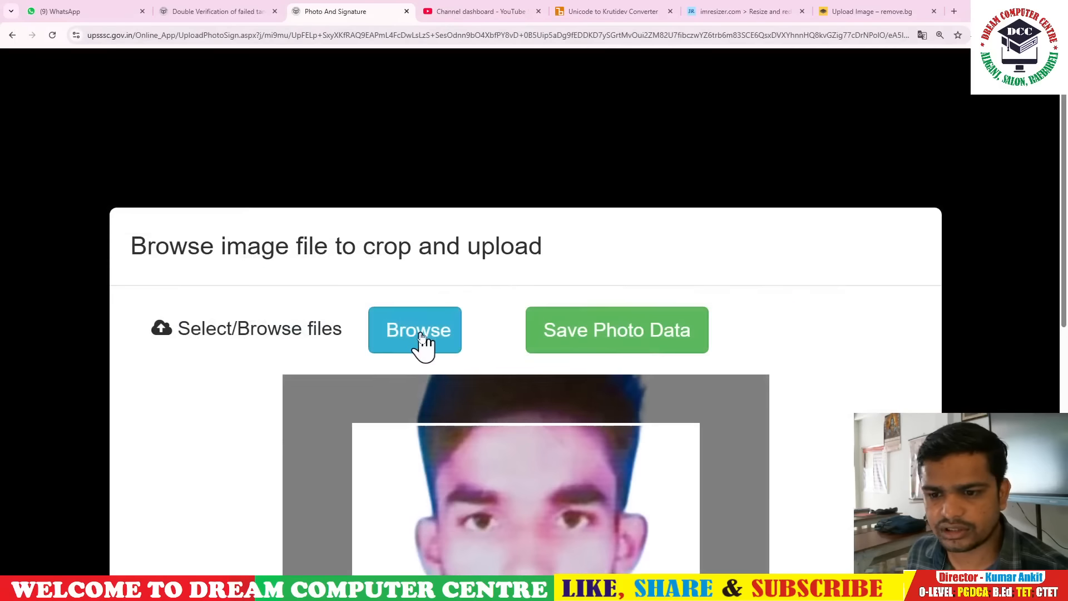
# Extend the crop frame to cover the whole photo and save the photo data.
pyautogui.scroll(-3, 512, 349)
pyautogui.scroll(-2, 512, 349)
pyautogui.scroll(-3, 749, 276)
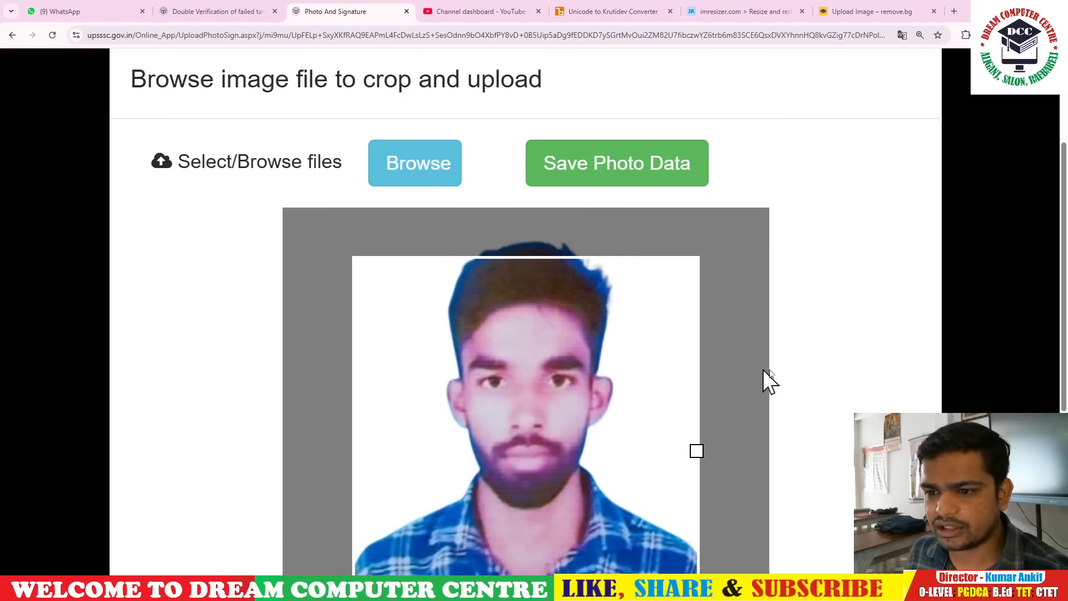
pyautogui.scroll(-2, 1013, 295)
pyautogui.scroll(-2, 840, 312)
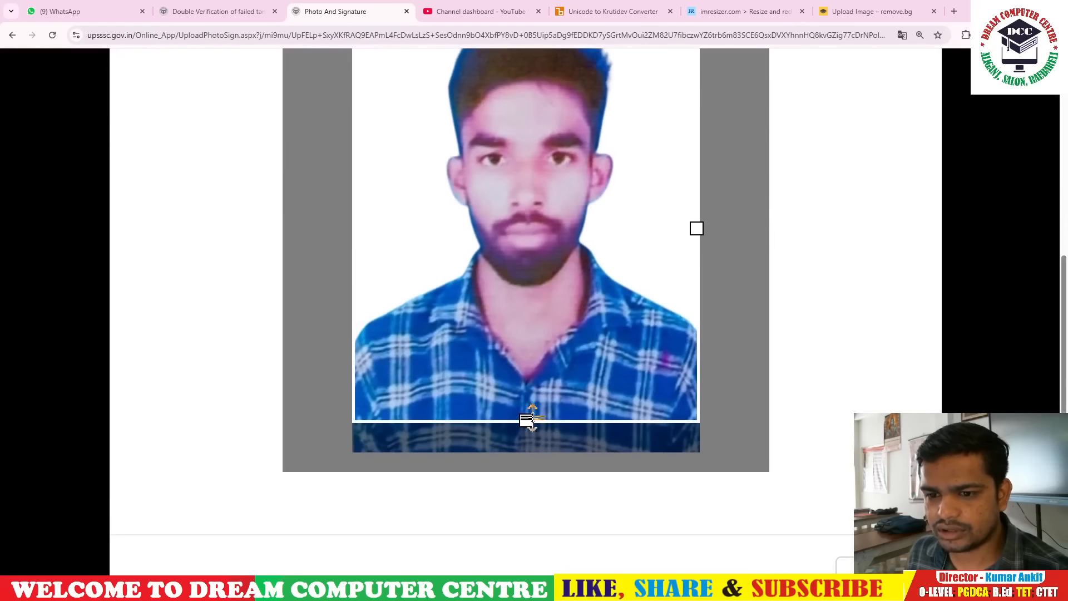
pyautogui.moveTo(527, 421); pyautogui.dragTo(526, 478)
pyautogui.scroll(1, 698, 309)
pyautogui.scroll(-2, 689, 324)
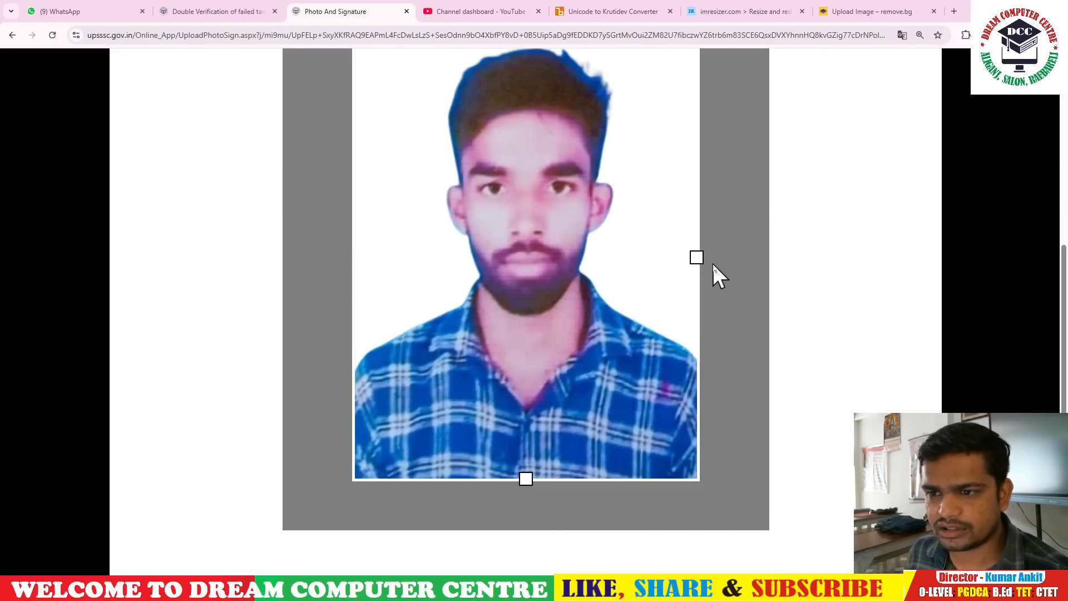
pyautogui.scroll(2, 812, 267)
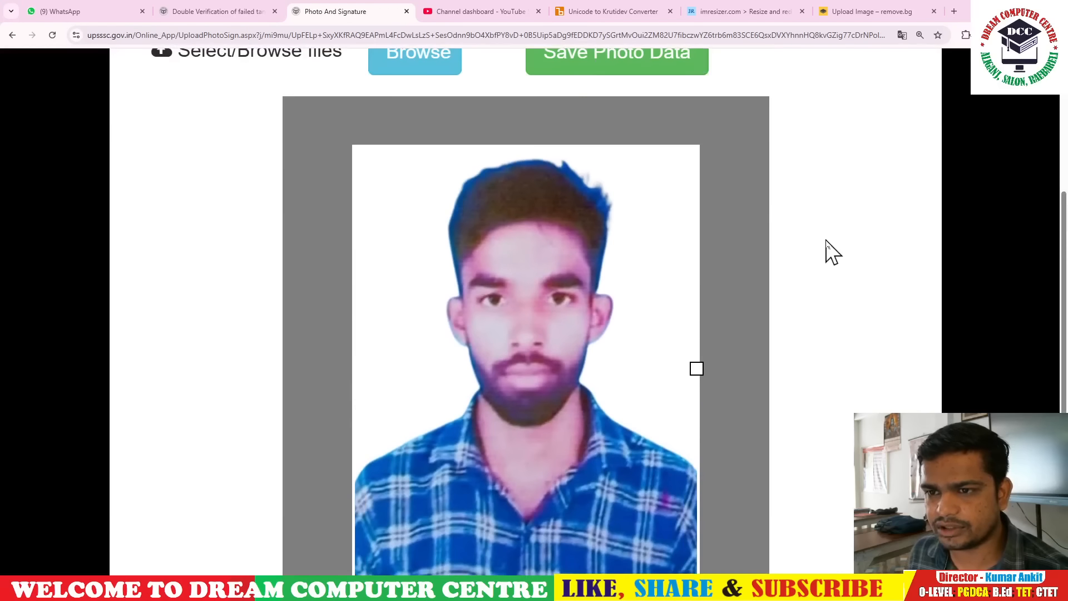
pyautogui.click(603, 71)
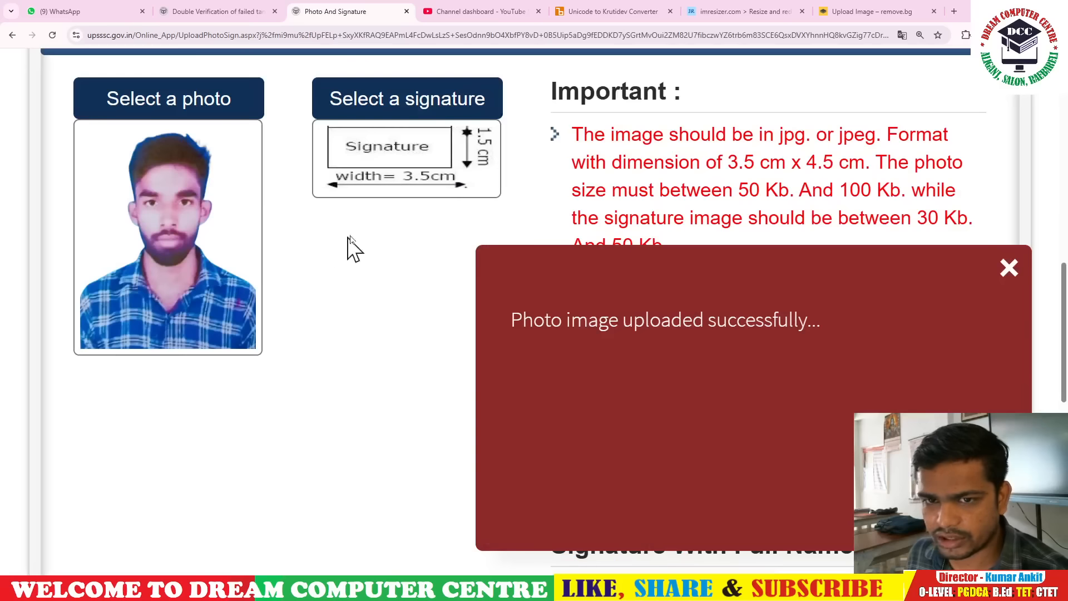
# Load the resized signature file dfdf into the signature upload dialog.
pyautogui.click(383, 117)
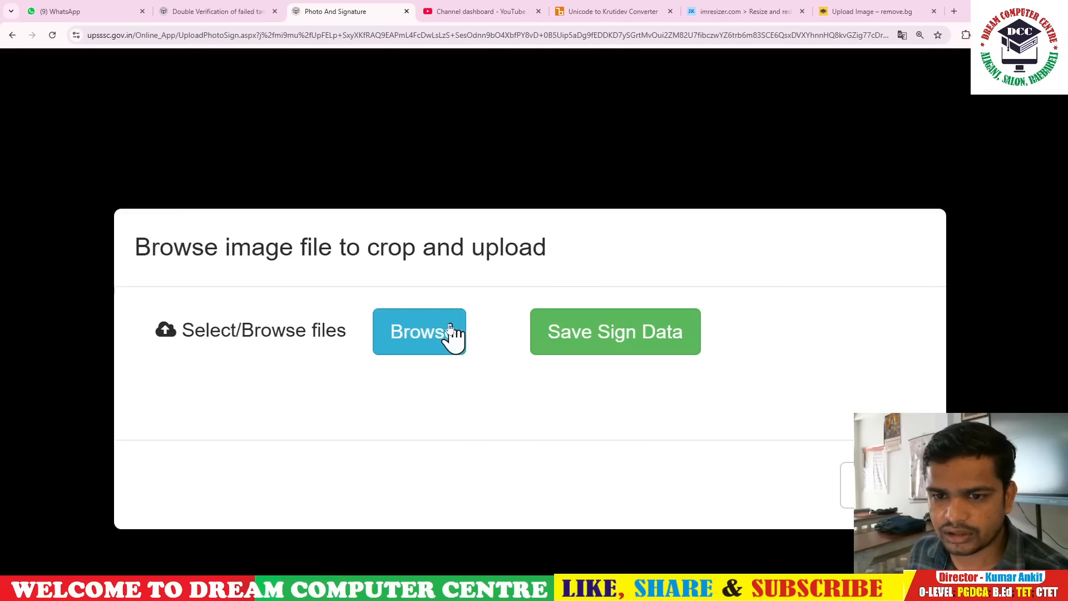
pyautogui.click(416, 326)
pyautogui.doubleClick(293, 125)
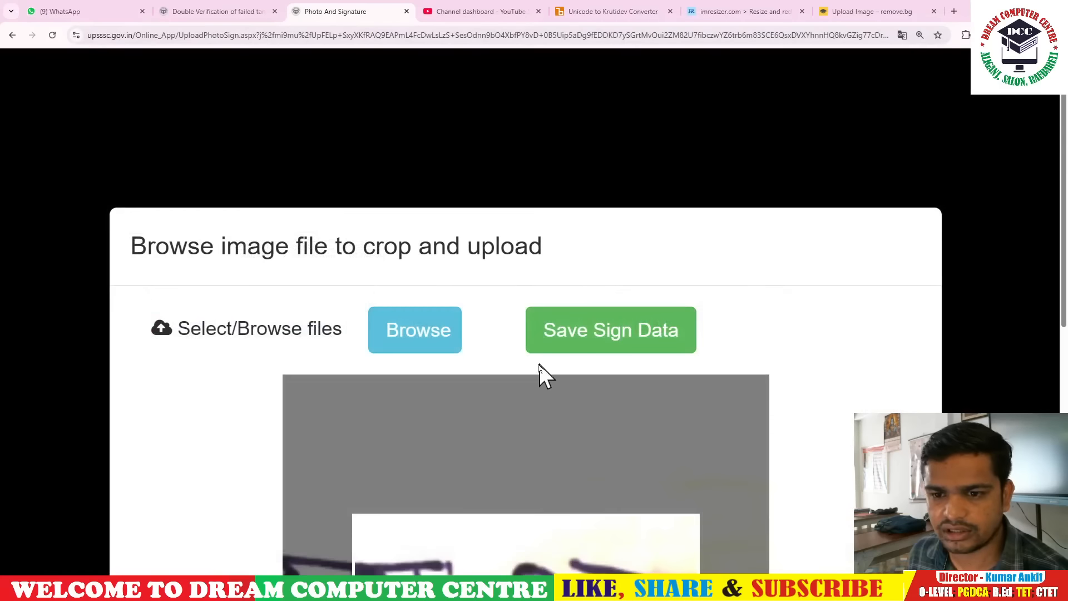
# Widen the crop frame to include the full signature and save the sign data.
pyautogui.scroll(-4, 539, 356)
pyautogui.scroll(-3, 590, 370)
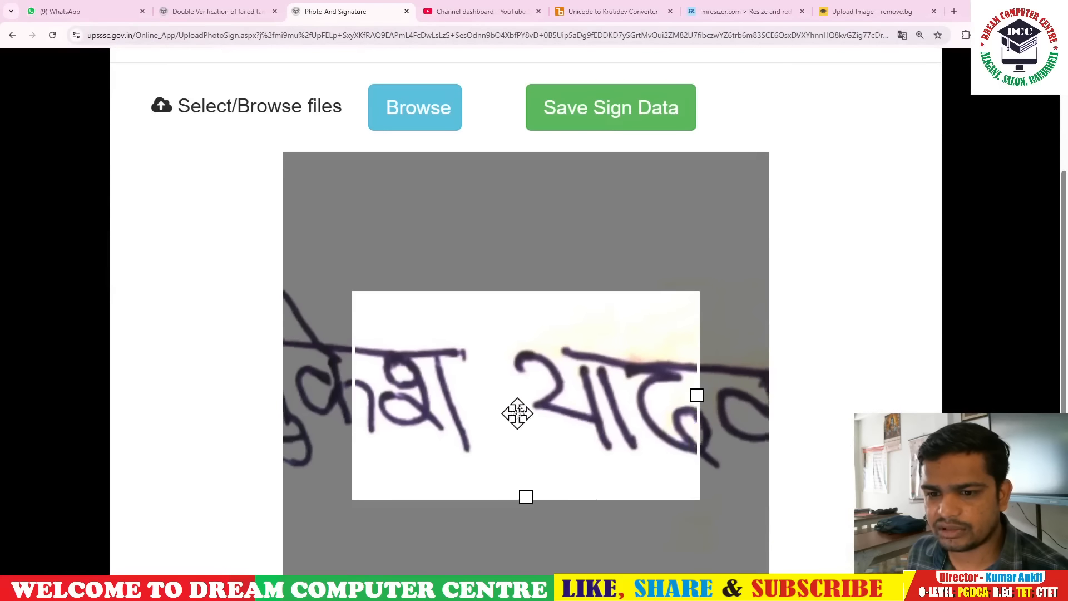
pyautogui.moveTo(701, 399)
pyautogui.mouseDown()
pyautogui.moveTo(751, 402)
pyautogui.moveTo(767, 426)
pyautogui.moveTo(880, 404)
pyautogui.mouseUp()
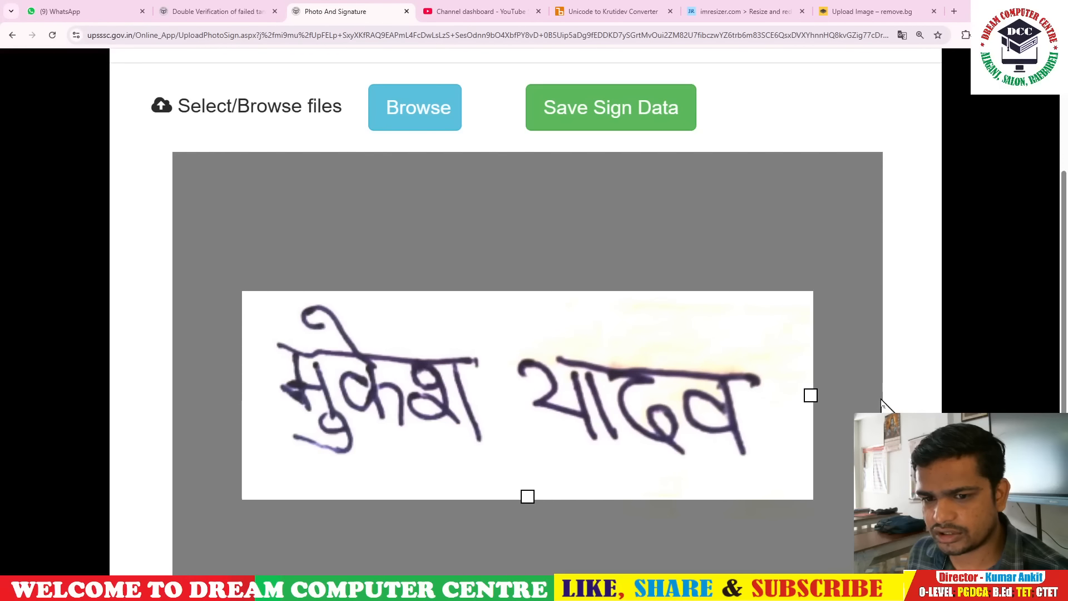
pyautogui.click(595, 120)
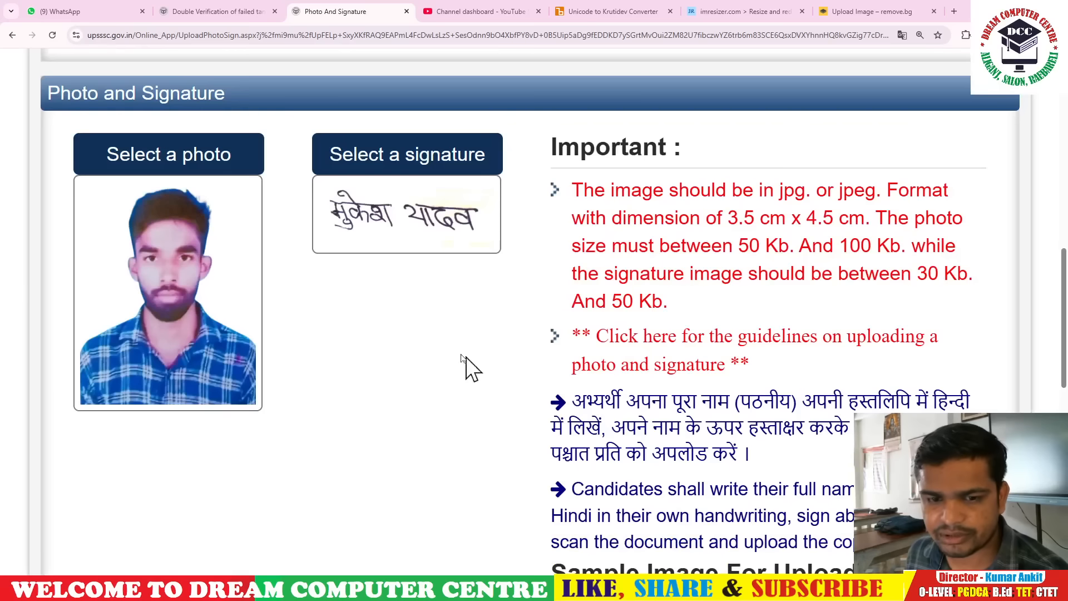
# Continue from the photo and signature page to the declaration section of the candidate registration form.
pyautogui.scroll(-3, 447, 312)
pyautogui.scroll(-7, 446, 312)
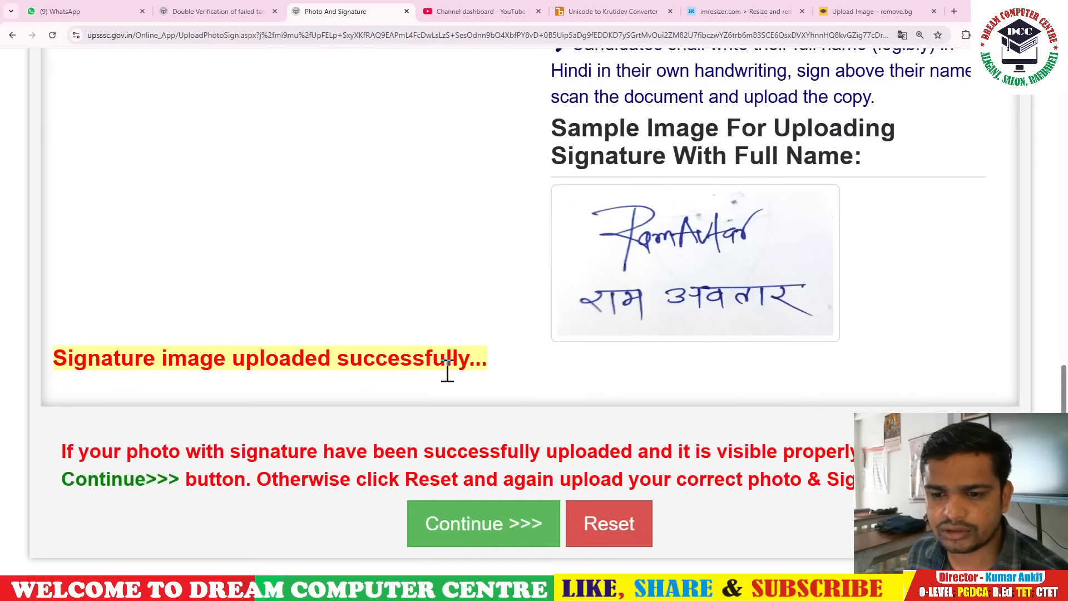
pyautogui.click(457, 306)
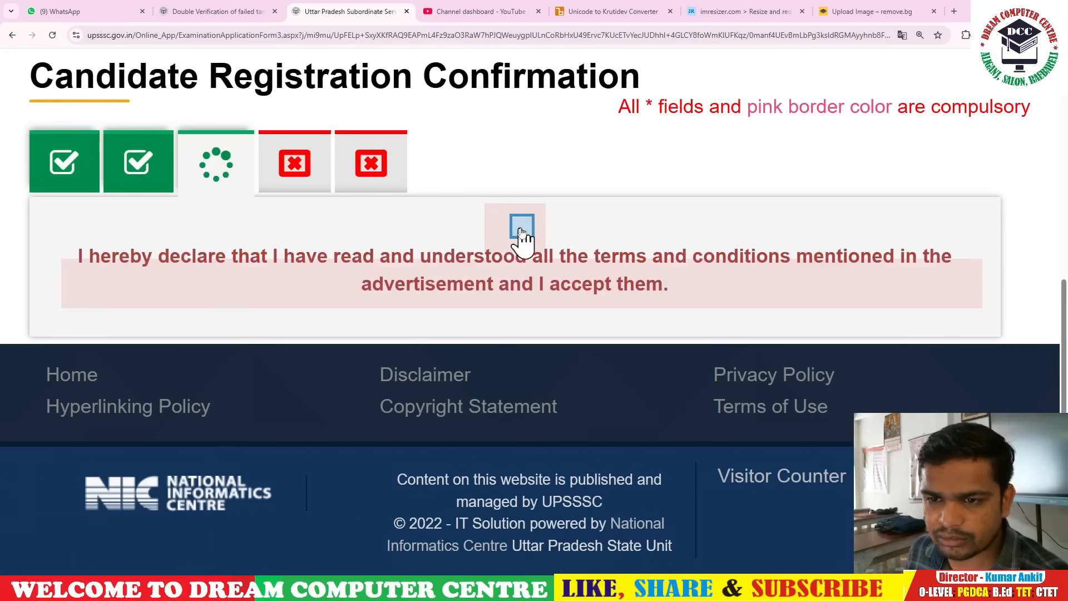
# Accept the declaration about the advertisement's terms and conditions in the candidate registration confirmation.
pyautogui.click(523, 227)
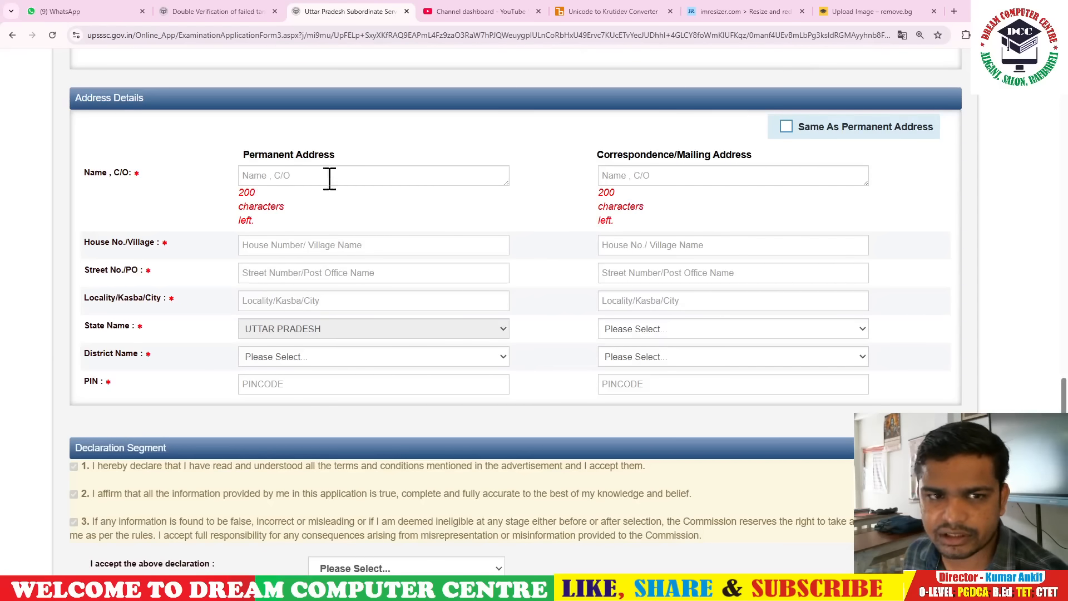
# Examine the permanent and correspondence address fields, the district choices and the option for using the same address.
pyautogui.scroll(-1, 333, 181)
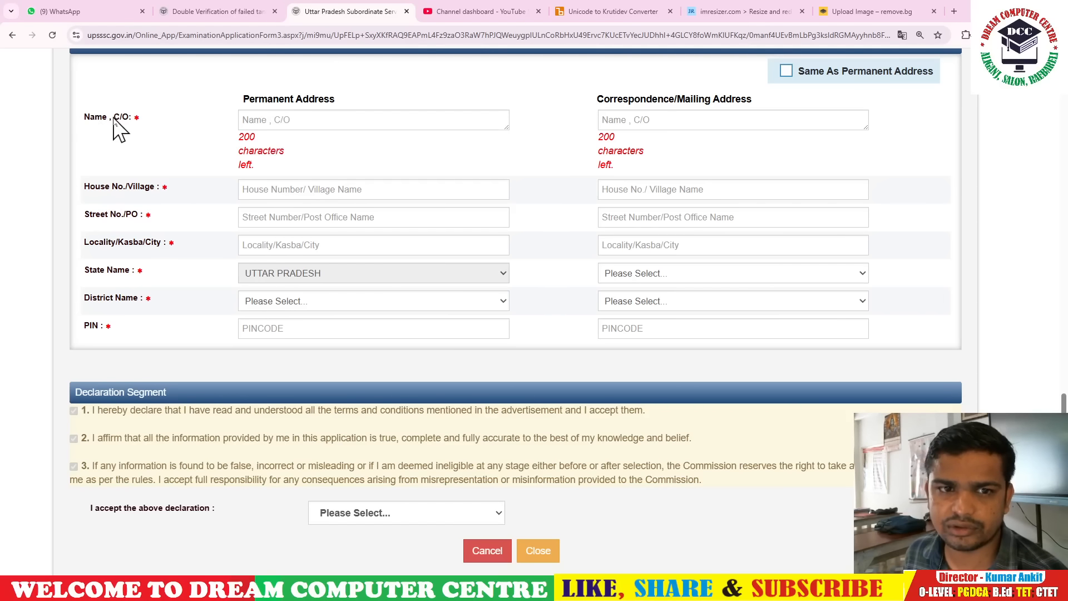
pyautogui.moveTo(113, 118); pyautogui.dragTo(132, 119)
pyautogui.click(266, 128)
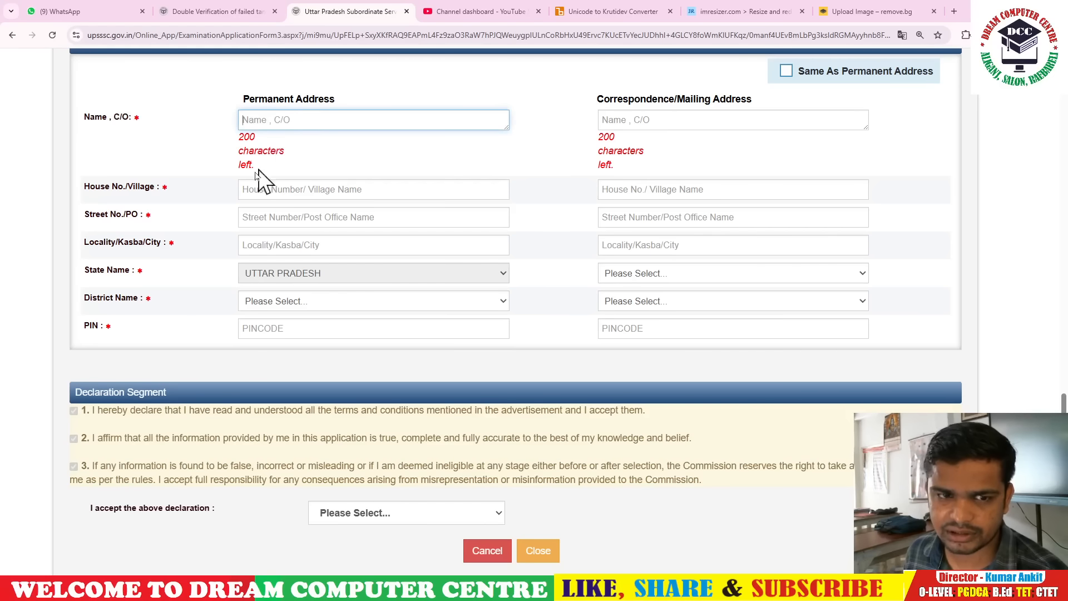
pyautogui.click(278, 189)
pyautogui.click(277, 215)
pyautogui.click(268, 243)
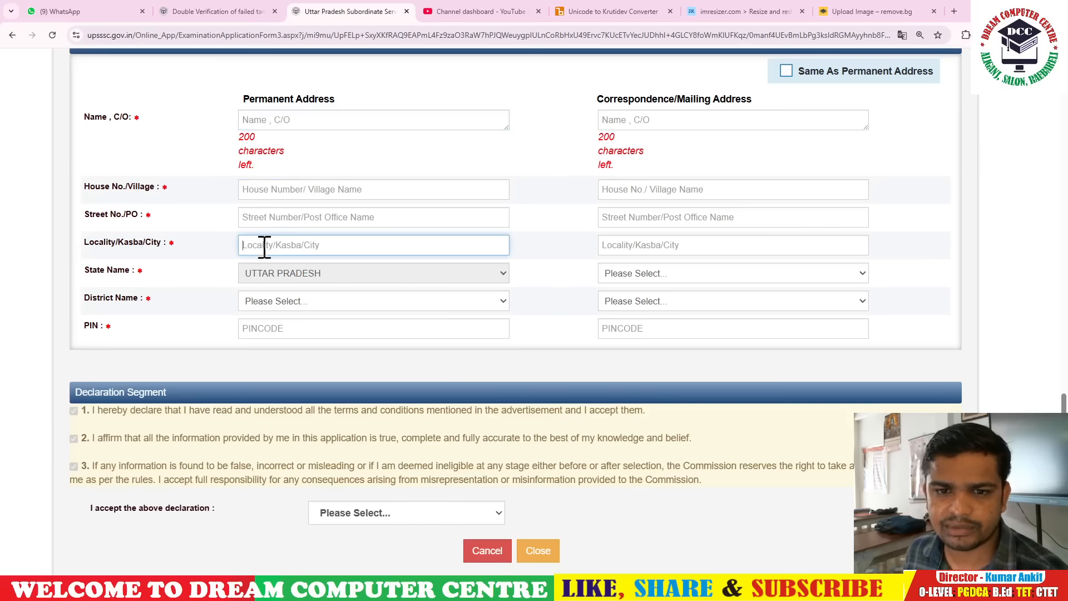
pyautogui.click(288, 302)
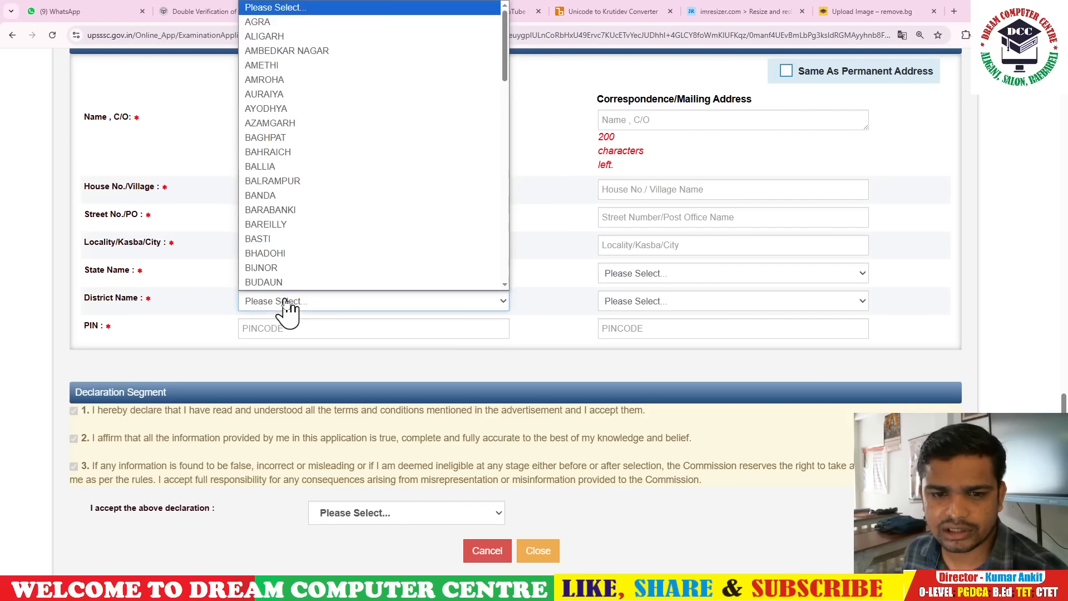
pyautogui.click(275, 309)
pyautogui.click(274, 329)
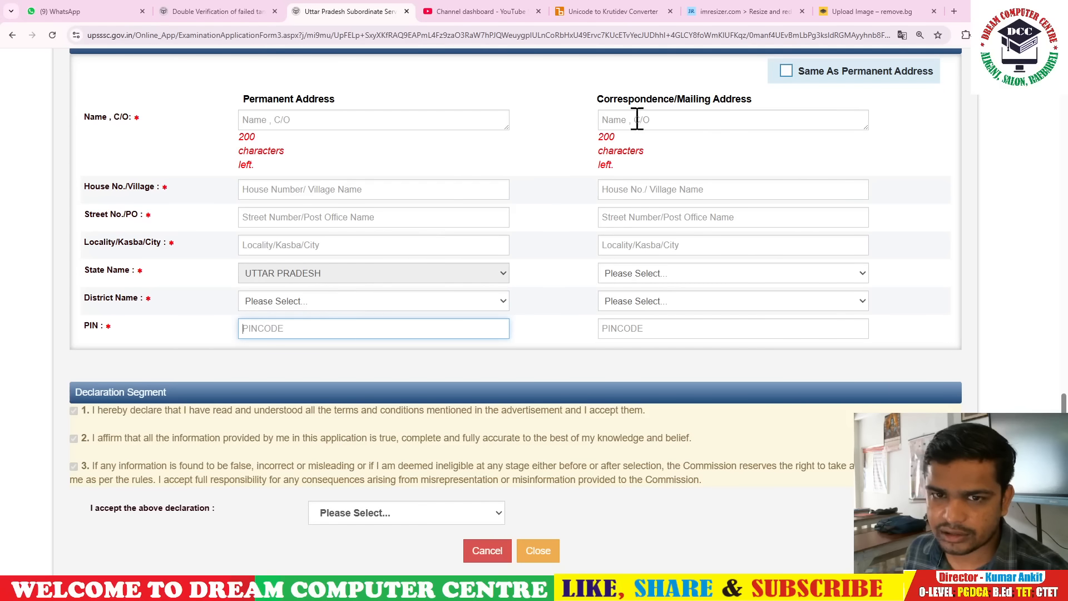
pyautogui.click(786, 71)
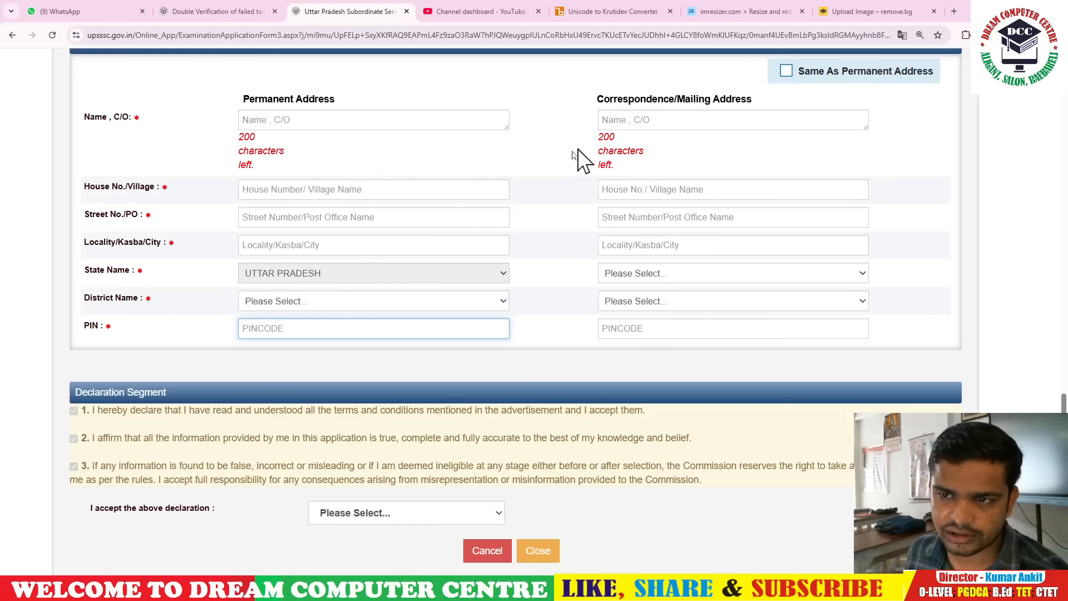
# Accept the final declaration with Yes and request the application preview.
pyautogui.scroll(-2, 524, 357)
pyautogui.click(405, 405)
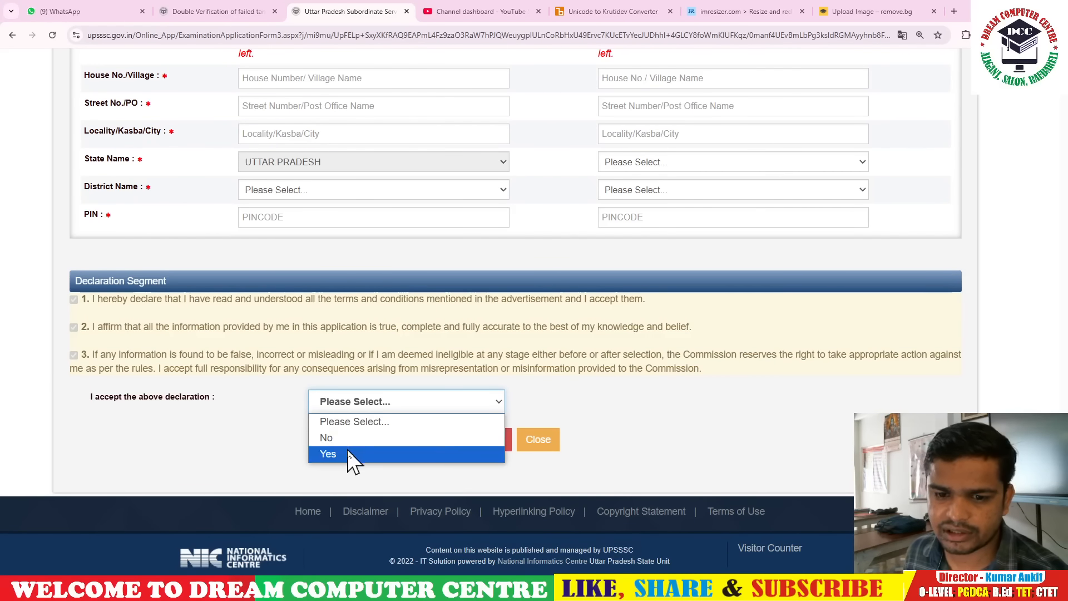
pyautogui.click(525, 361)
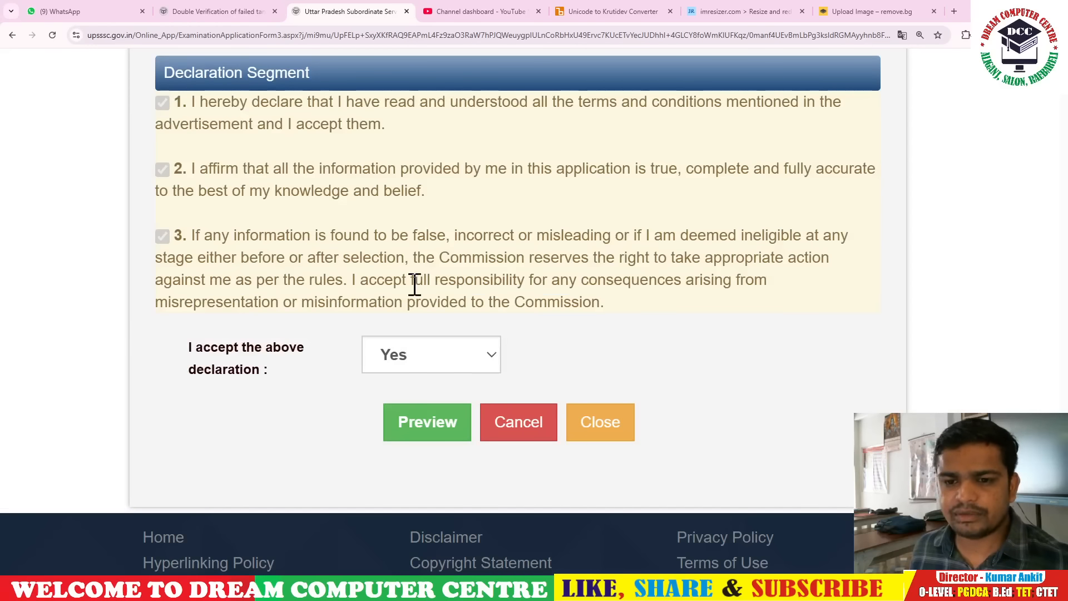
pyautogui.click(422, 424)
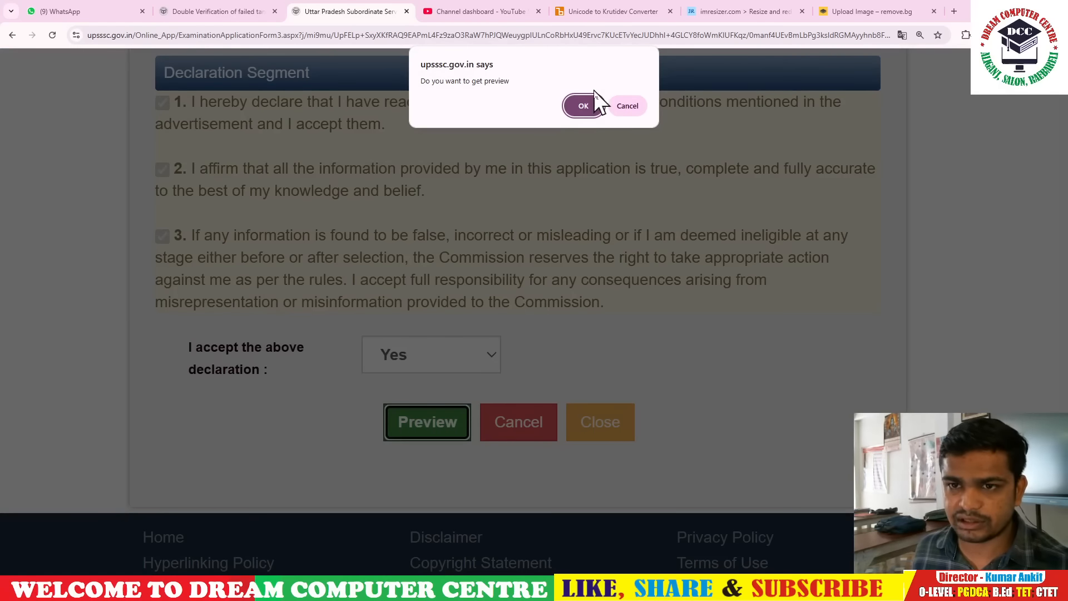
pyautogui.click(576, 105)
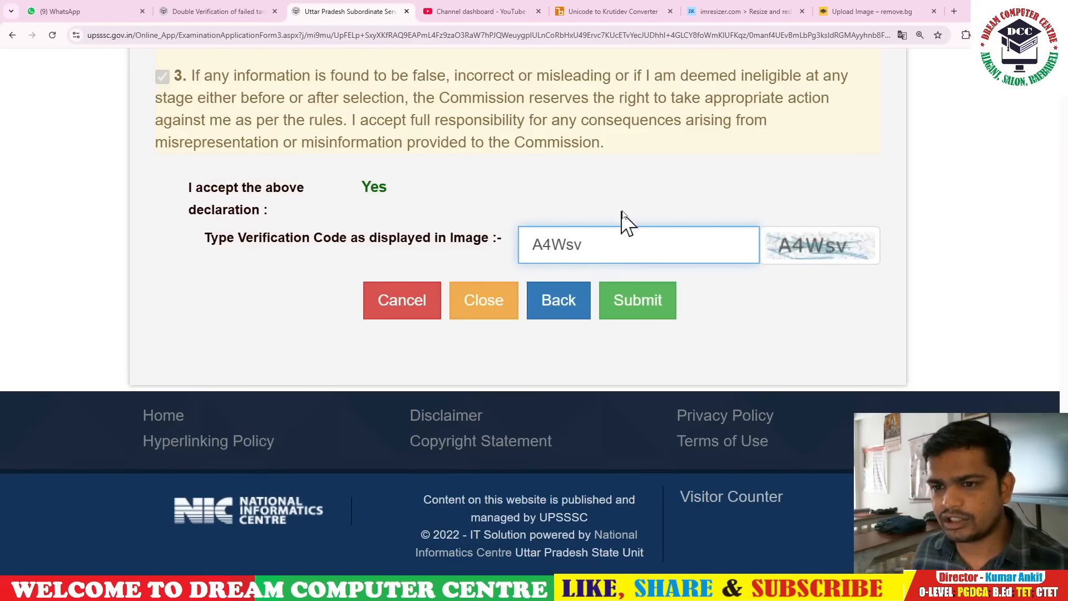
# Submit the previewed application and confirm its details for provisional submission to UPSSSC Lucknow.
pyautogui.click(644, 311)
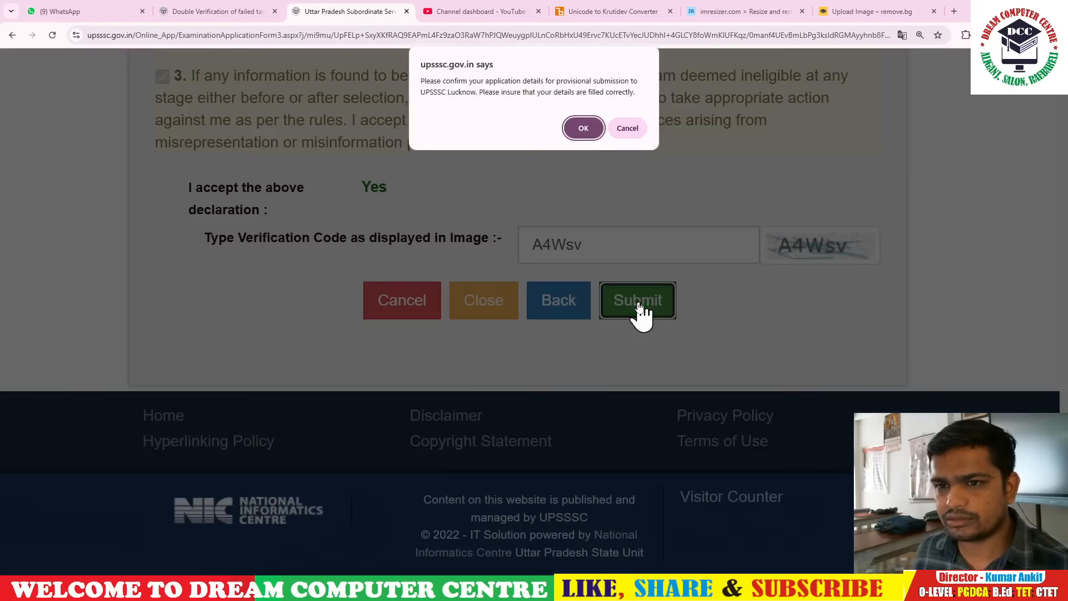
pyautogui.click(583, 128)
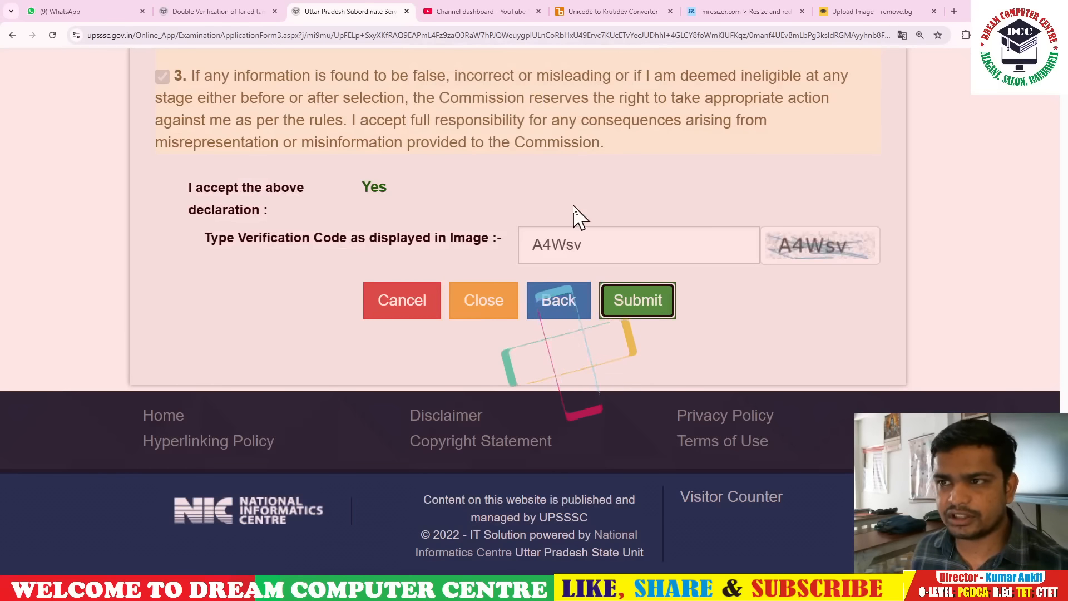
pyautogui.scroll(3, 580, 229)
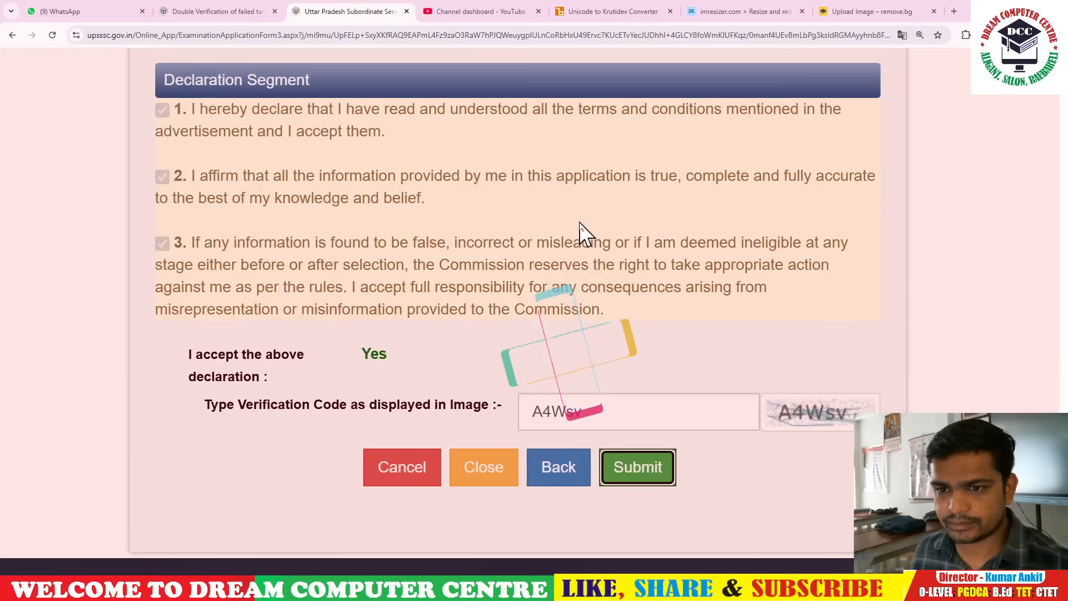
pyautogui.scroll(-3, 580, 229)
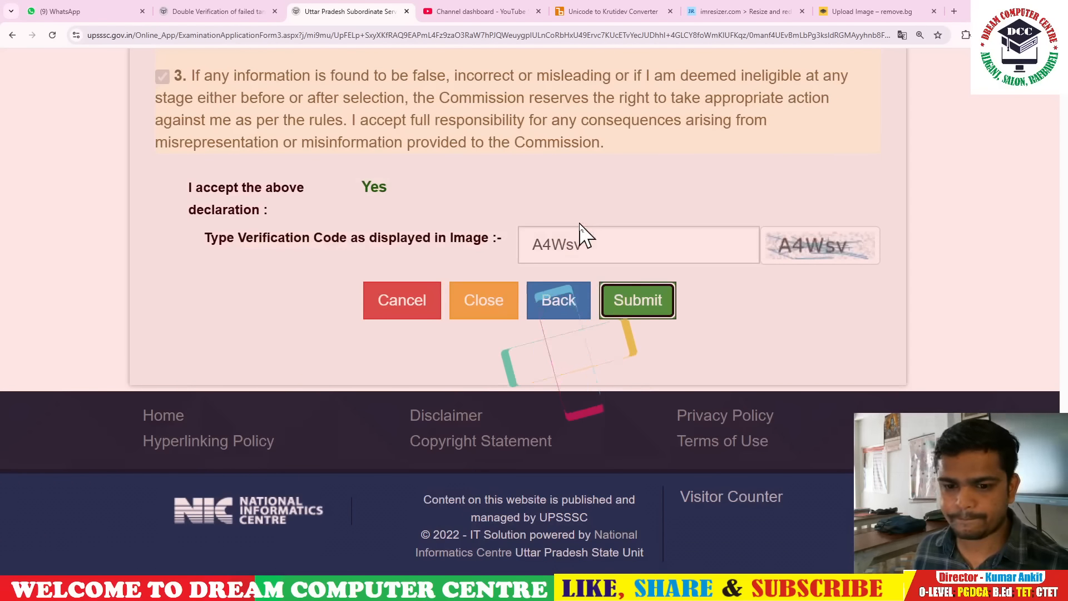
pyautogui.scroll(-3, 423, 225)
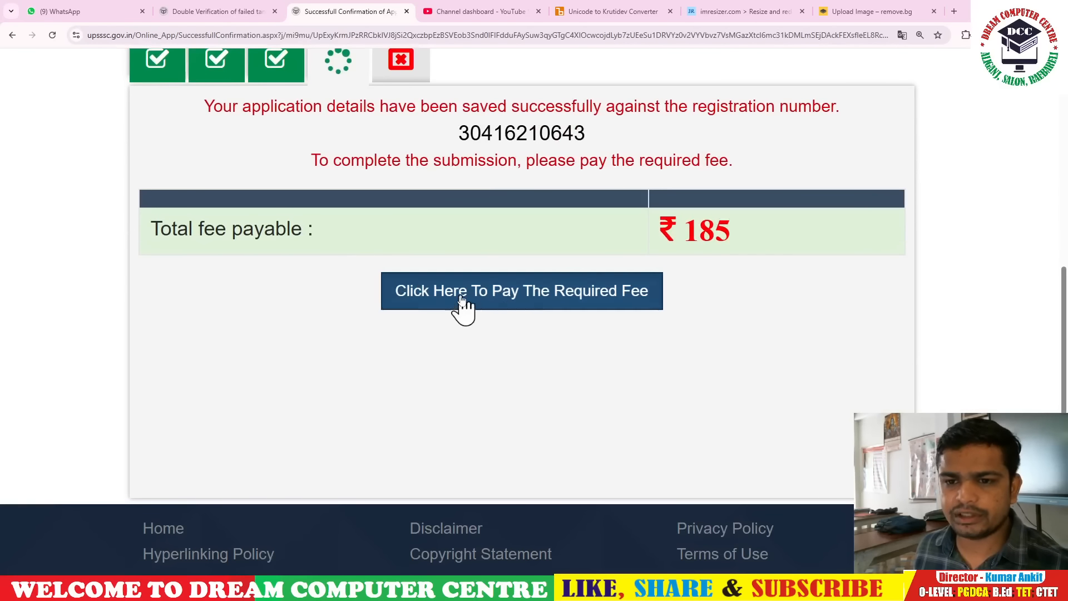
# Go to the required fee payment, choose the State Bank of India gateway, accept the refund notice and proceed to fee deposition.
pyautogui.click(483, 296)
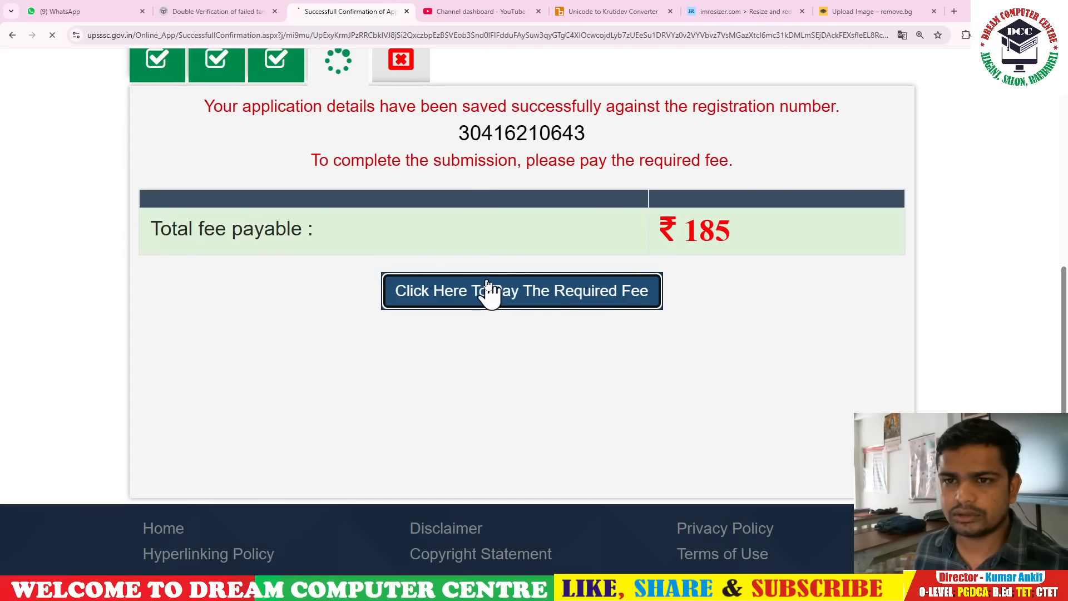
pyautogui.scroll(-2, 501, 301)
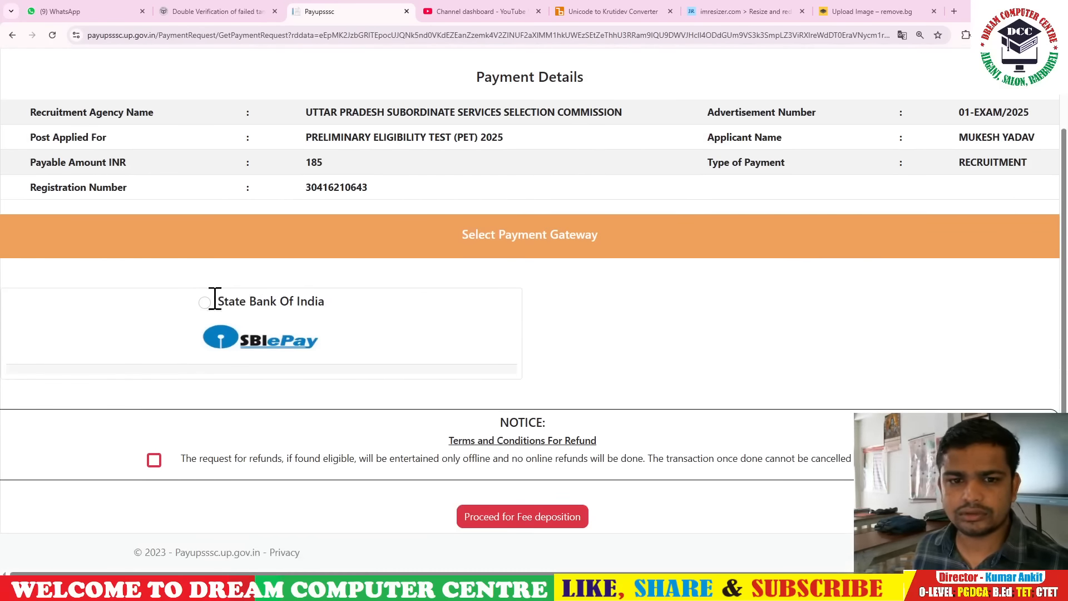
pyautogui.click(205, 302)
pyautogui.click(154, 460)
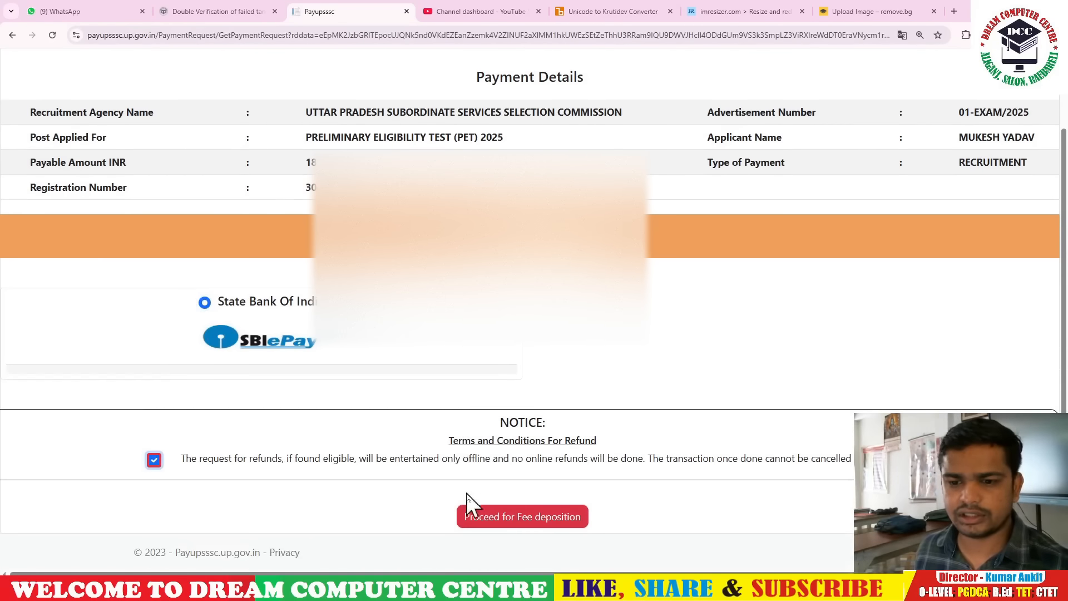
pyautogui.click(500, 520)
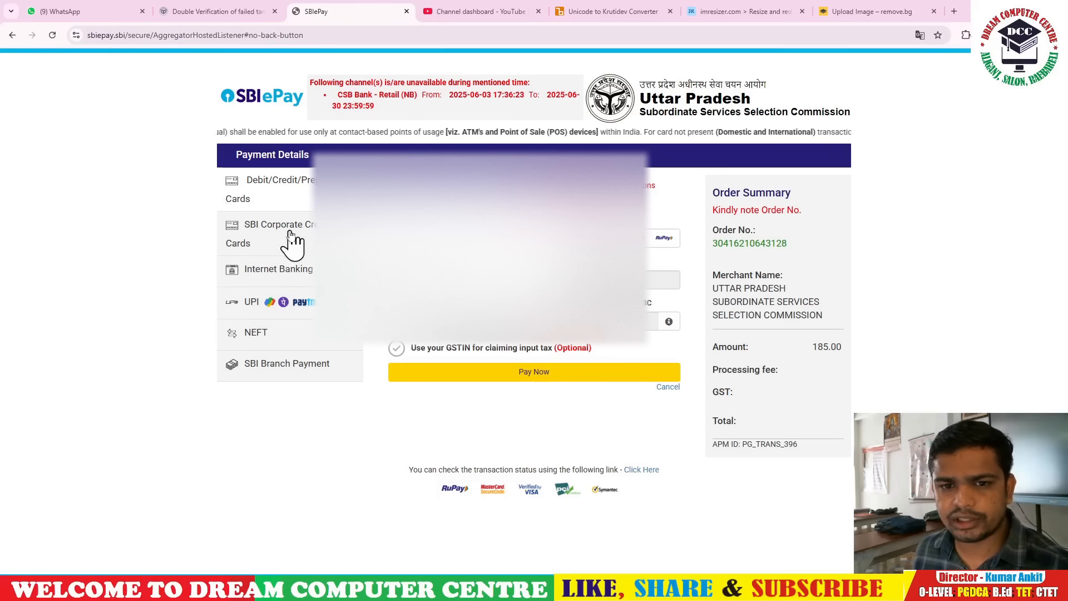
# Choose UPI QR as the payment method for the application fee and start the payment.
pyautogui.click(253, 302)
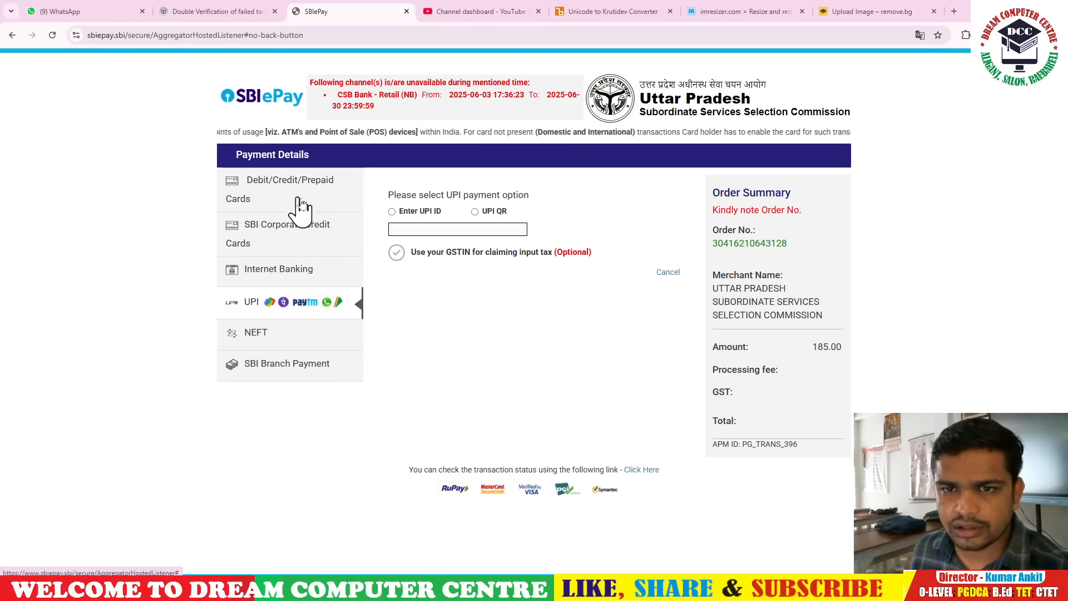
pyautogui.click(475, 212)
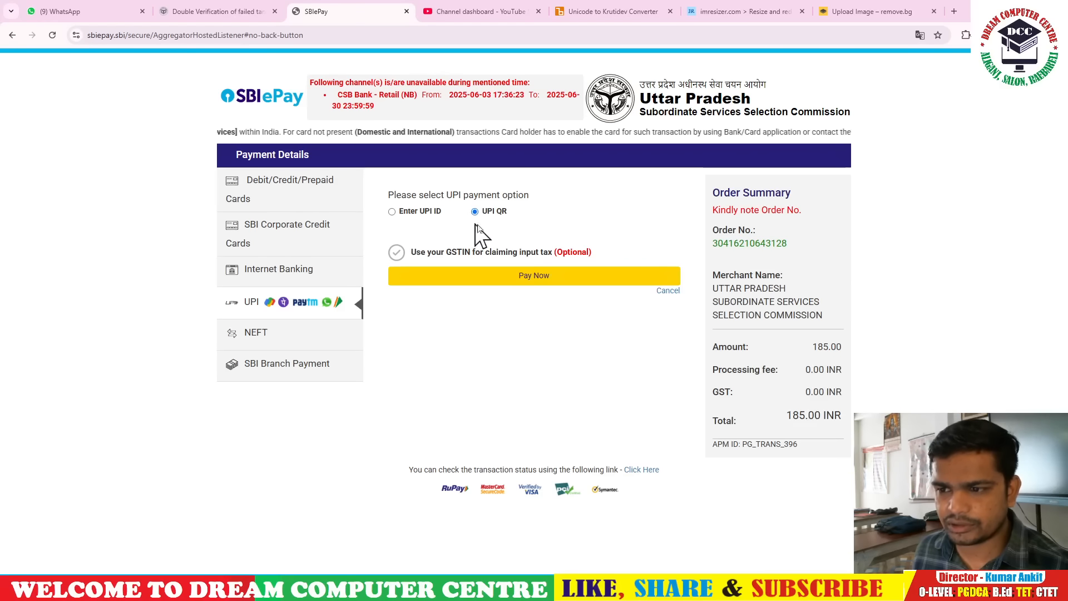
pyautogui.click(512, 278)
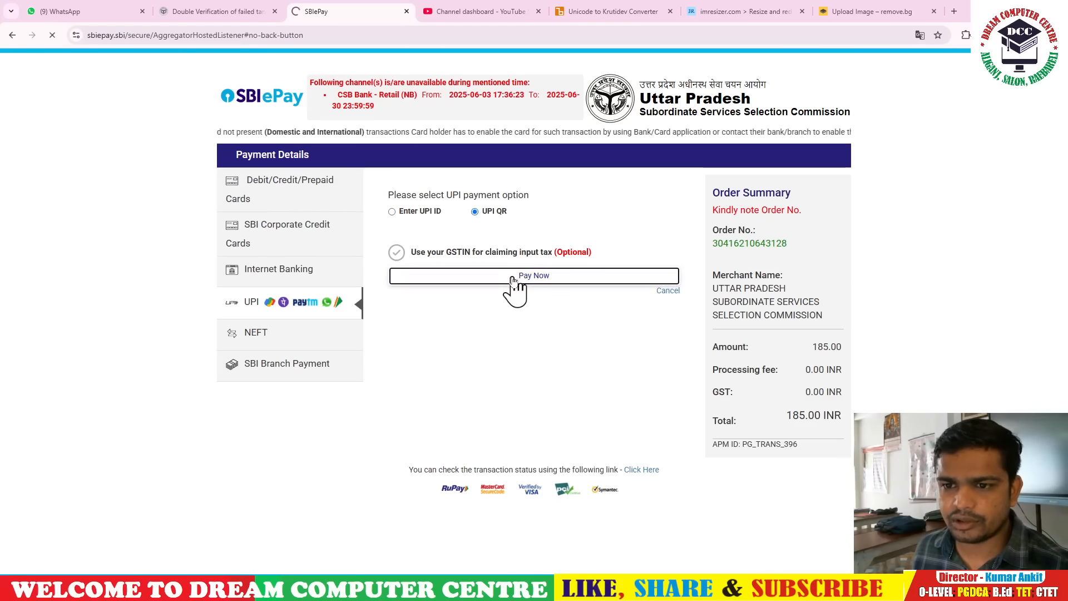